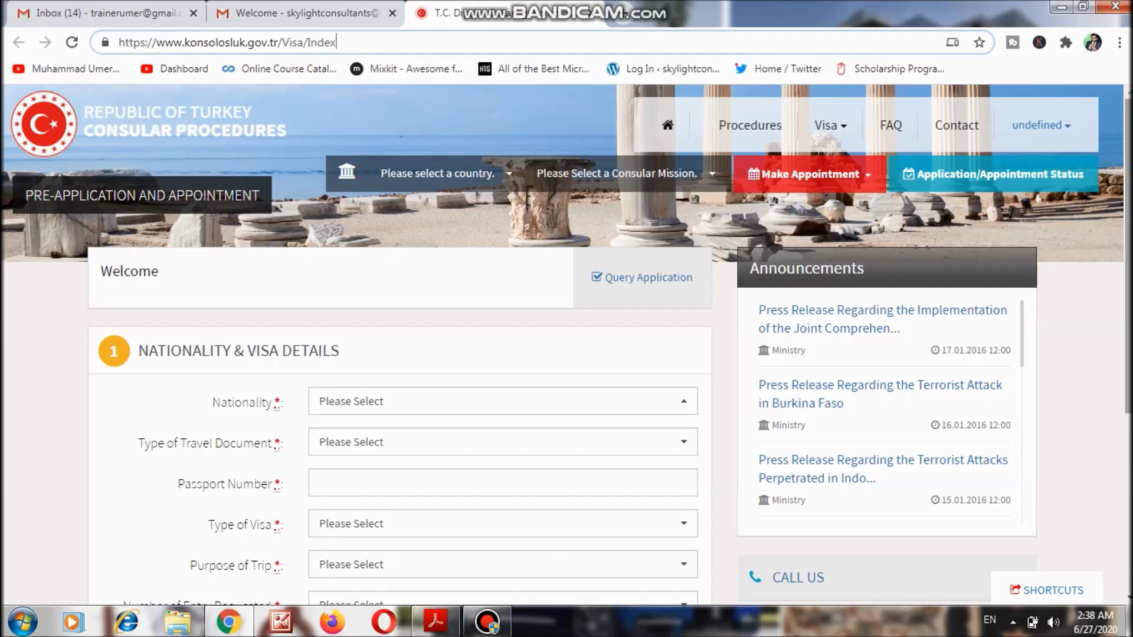
Choose Pakistan as nationality and Ordinary Passport as travel document, then enter the passport number.
{"action": "left_click_drag", "start_coordinate": [1129, 254], "coordinate": [1128, 358]}
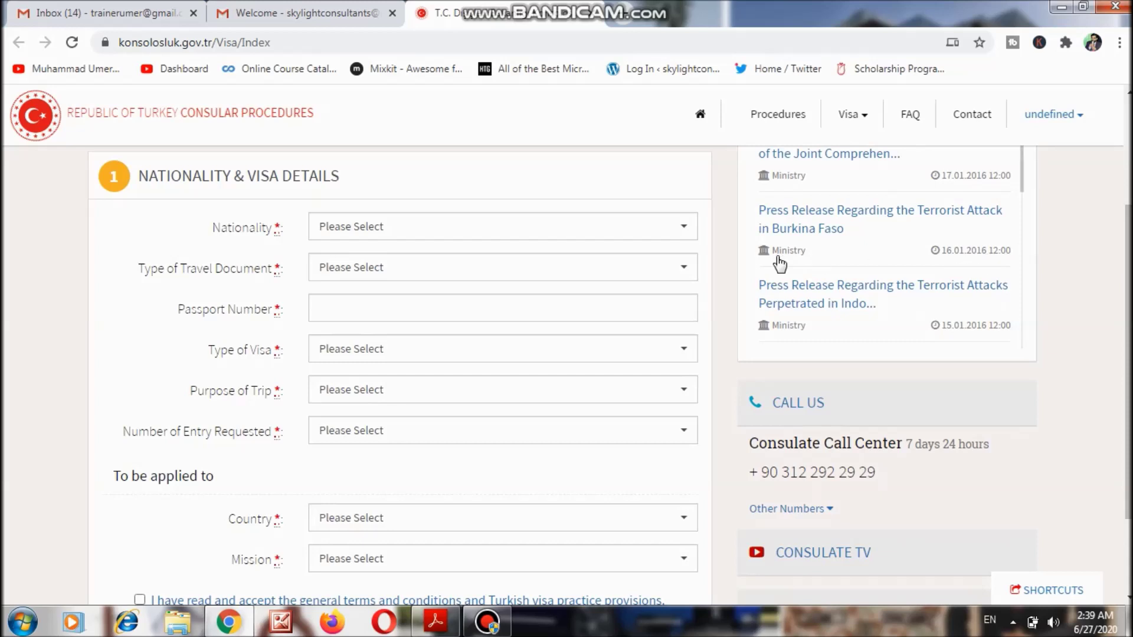
{"action": "left_click", "coordinate": [603, 230]}
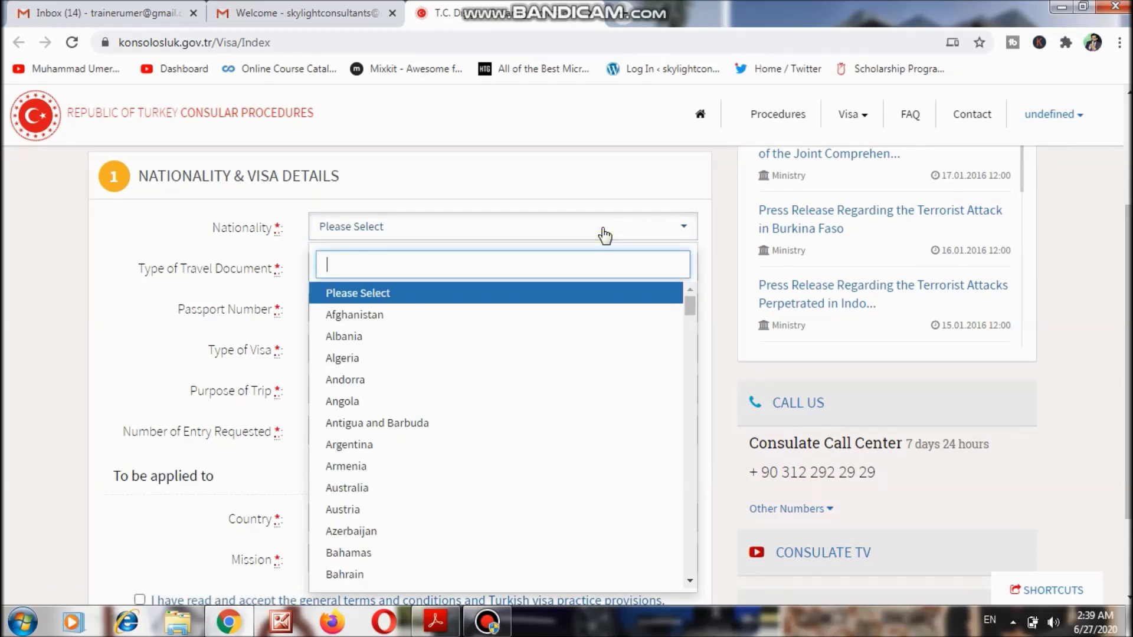
{"action": "type", "text": "P"}
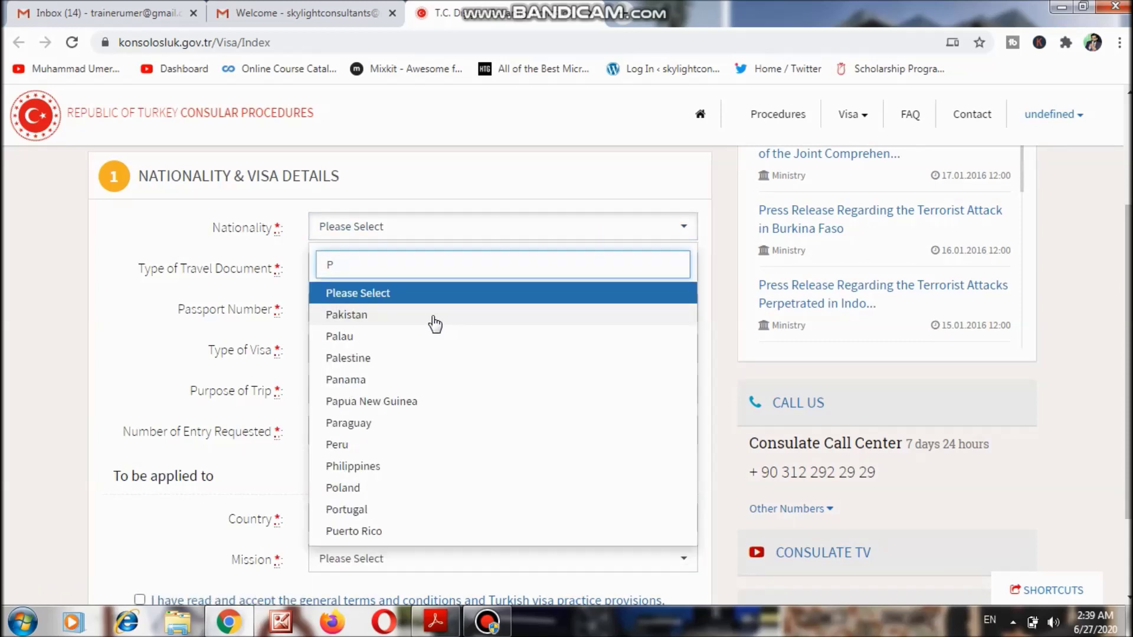
{"action": "left_click", "coordinate": [432, 314]}
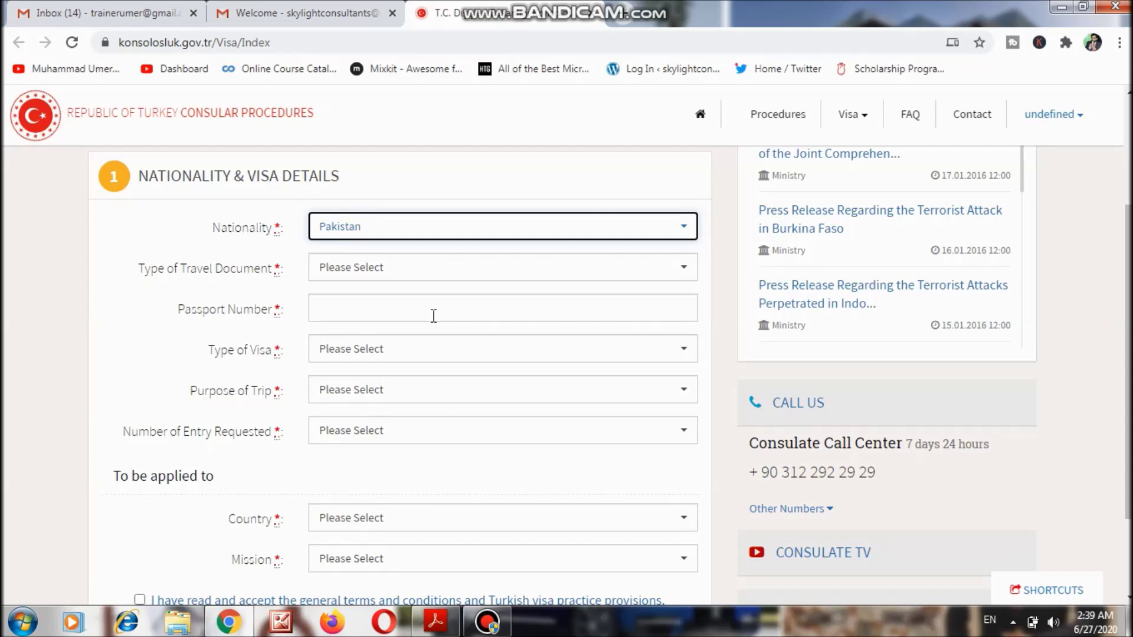
{"action": "left_click", "coordinate": [414, 275]}
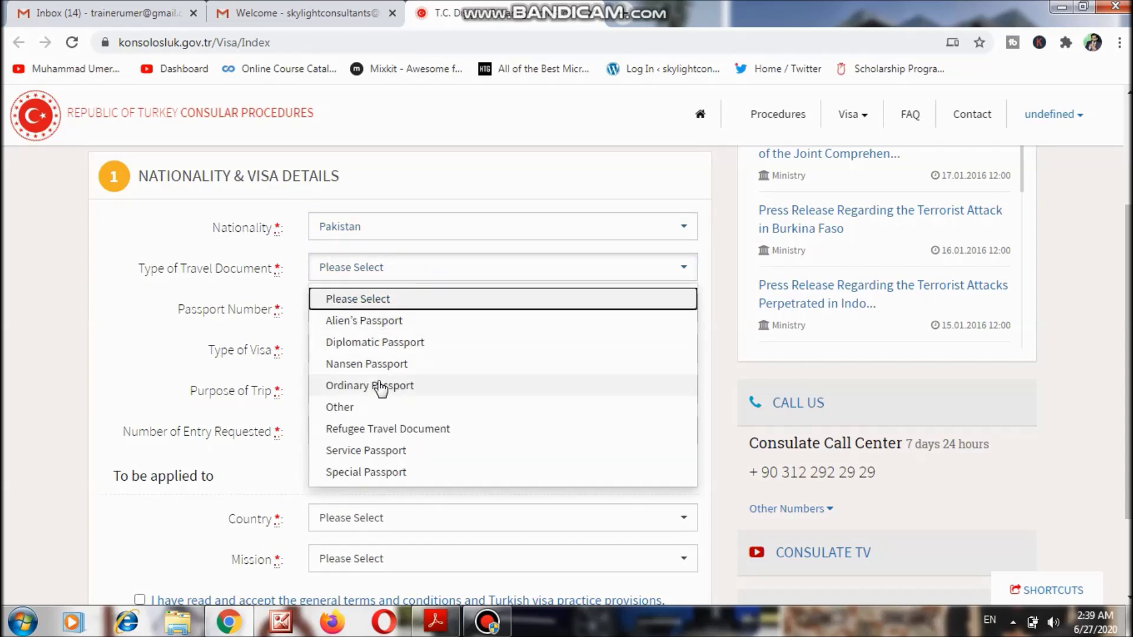
{"action": "left_click", "coordinate": [374, 390]}
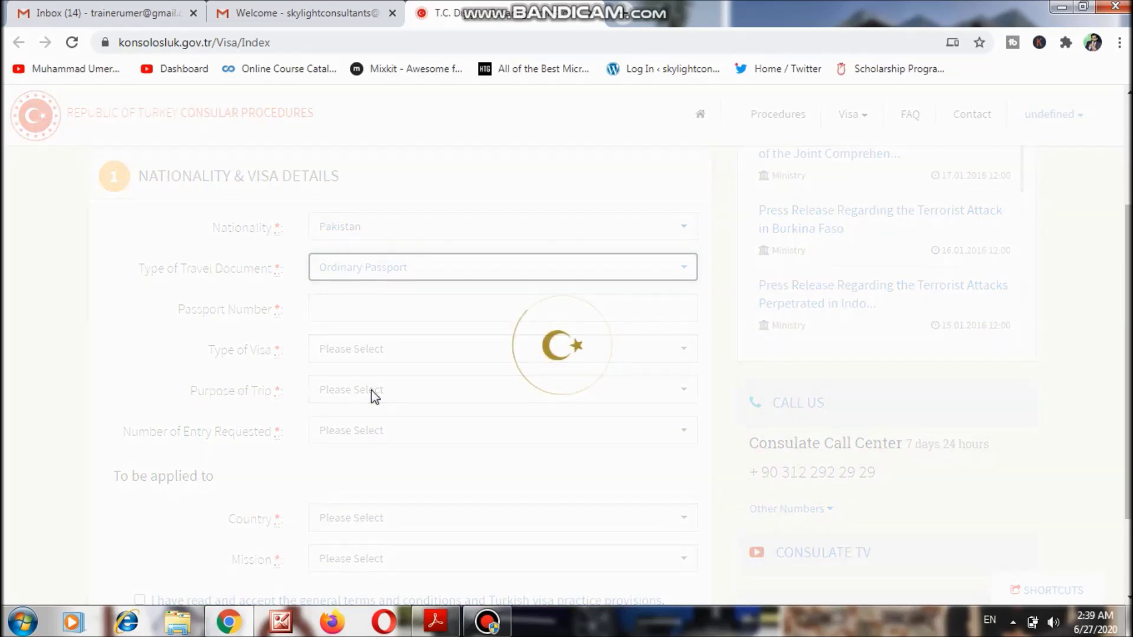
{"action": "left_click", "coordinate": [400, 308]}
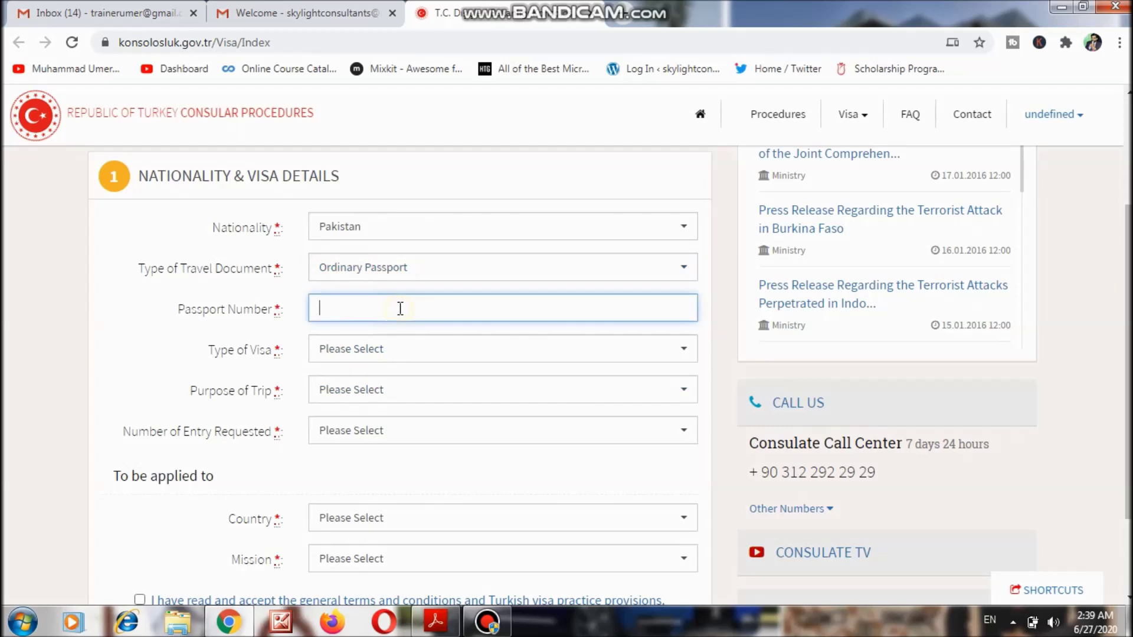
{"action": "type", "text": "ABC123"}
Select Tourist / Businessperson visa type, Touristic Visit purpose and Single Entry.
{"action": "scroll", "coordinate": [985, 359], "scroll_direction": "down", "scroll_amount": 2}
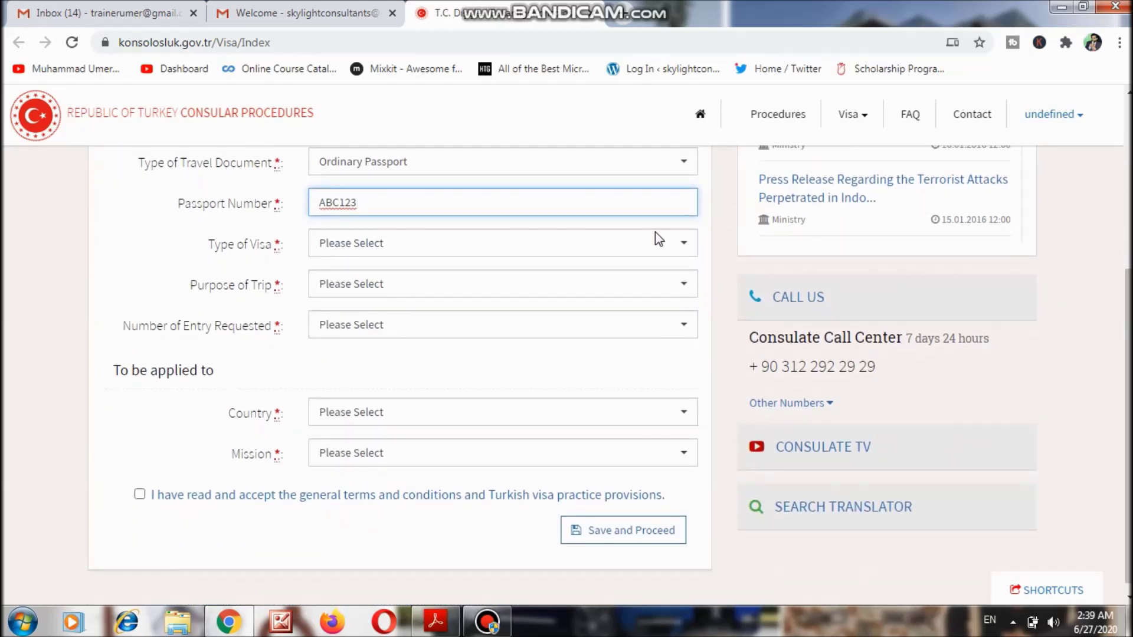
{"action": "left_click", "coordinate": [505, 256]}
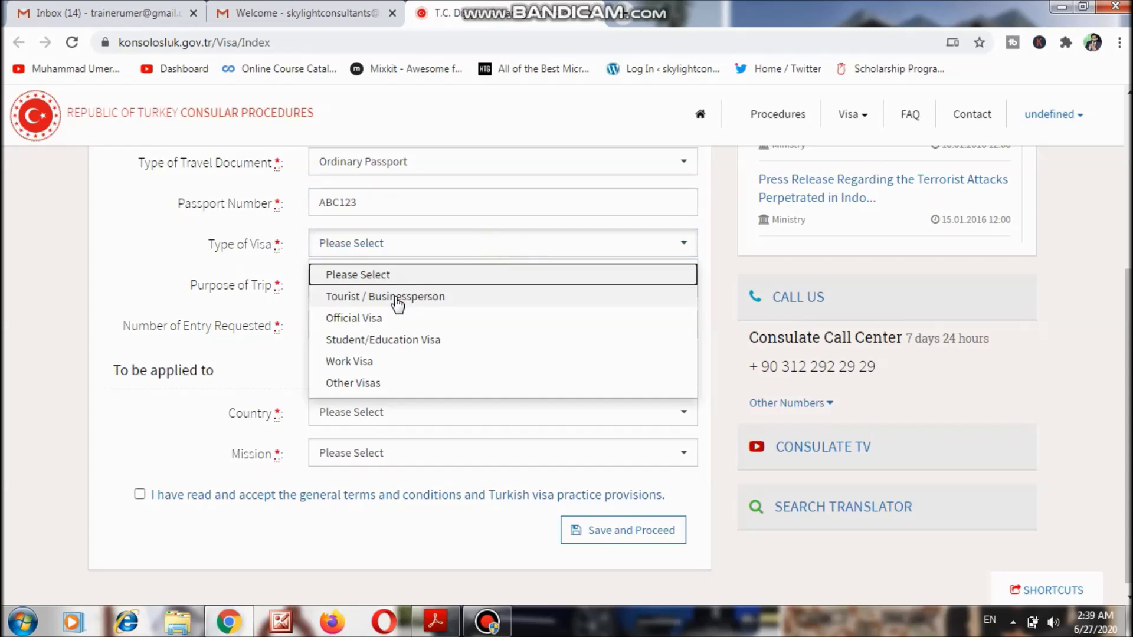
{"action": "left_click", "coordinate": [399, 297]}
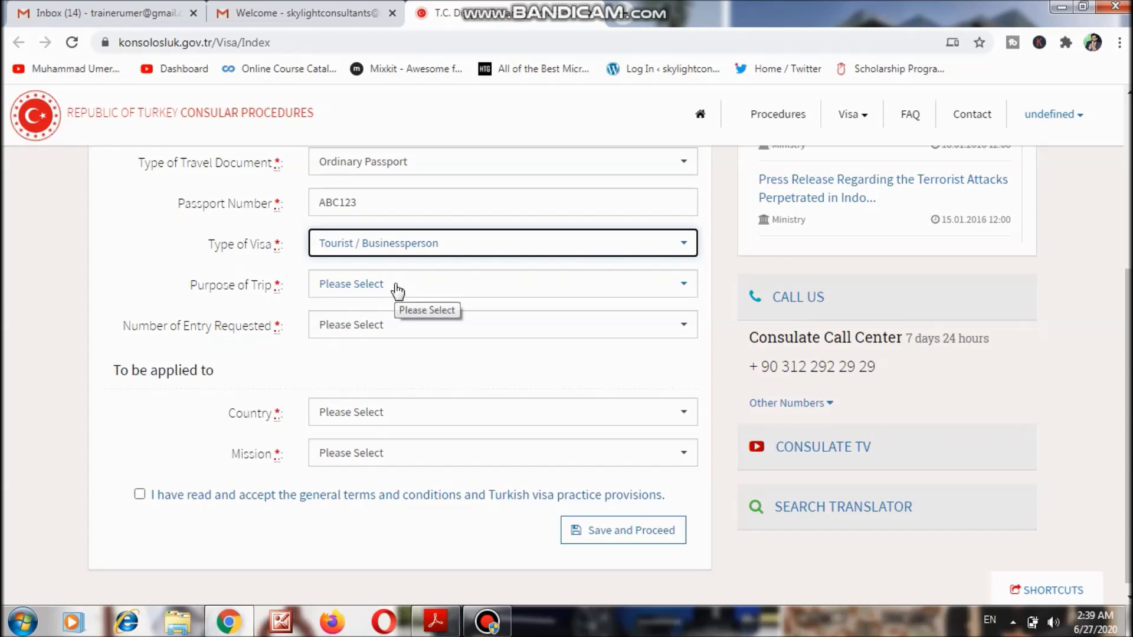
{"action": "left_click", "coordinate": [396, 290]}
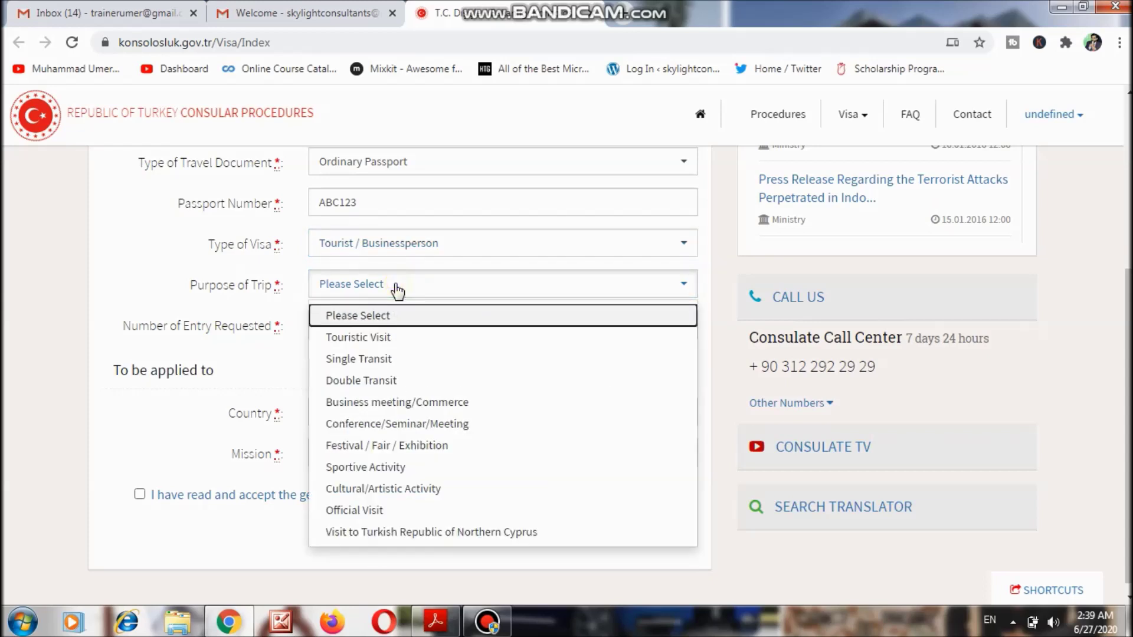
{"action": "left_click", "coordinate": [380, 340]}
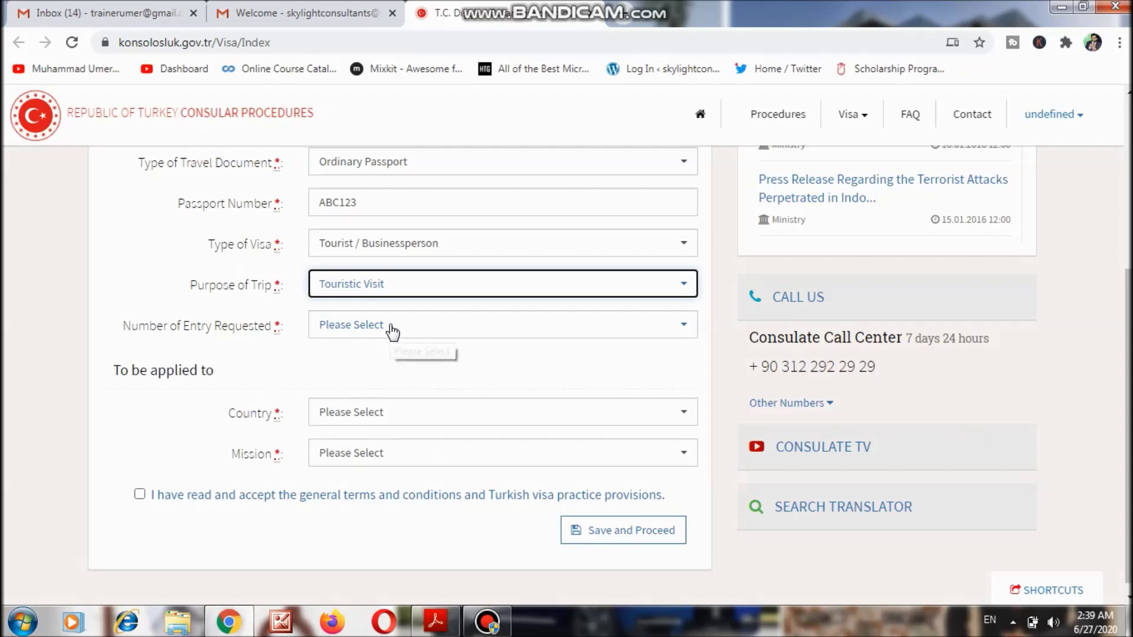
{"action": "left_click", "coordinate": [390, 328]}
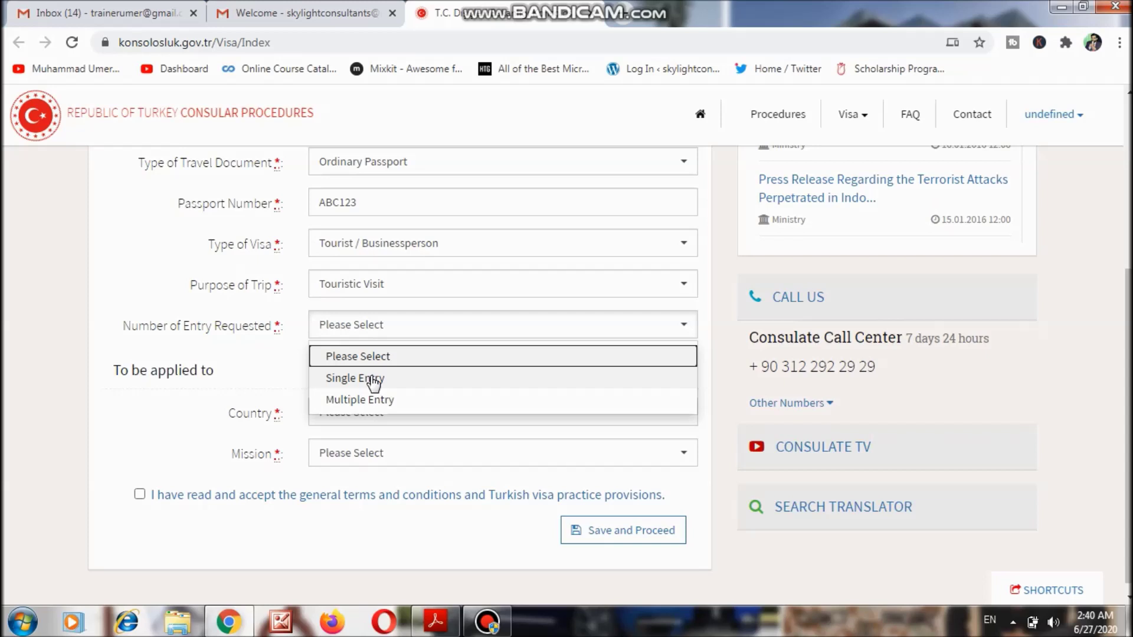
{"action": "left_click", "coordinate": [409, 379]}
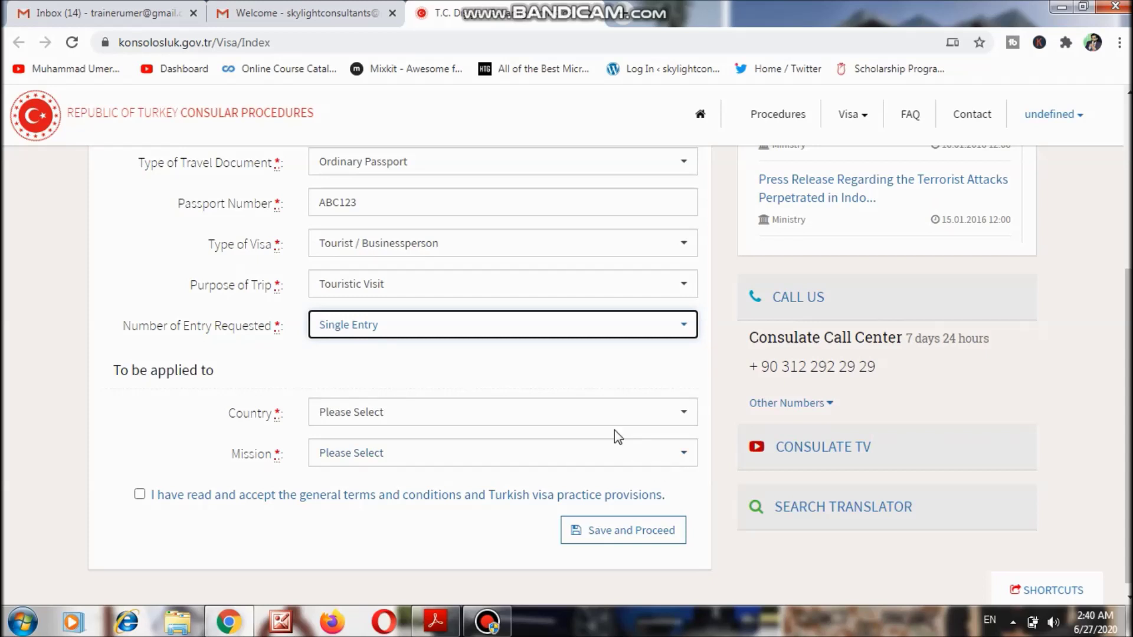
Choose Pakistan and the TURKISH EMBASSY IN ISLAMABAD mission, and accept the terms and visa provisions.
{"action": "left_click", "coordinate": [590, 413]}
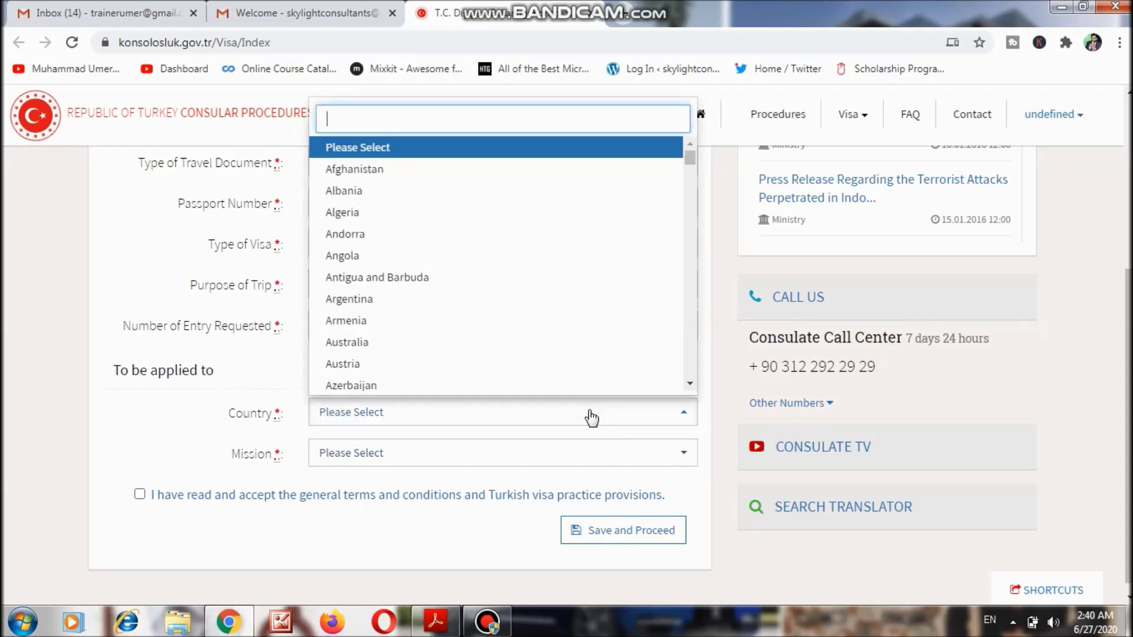
{"action": "type", "text": "P"}
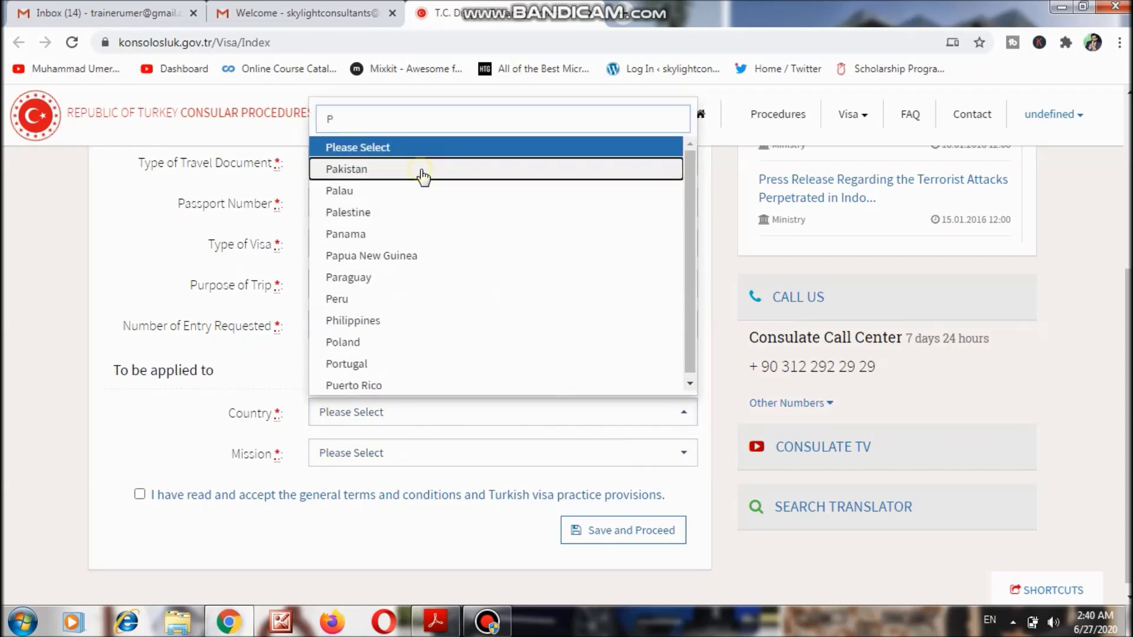
{"action": "left_click", "coordinate": [421, 169]}
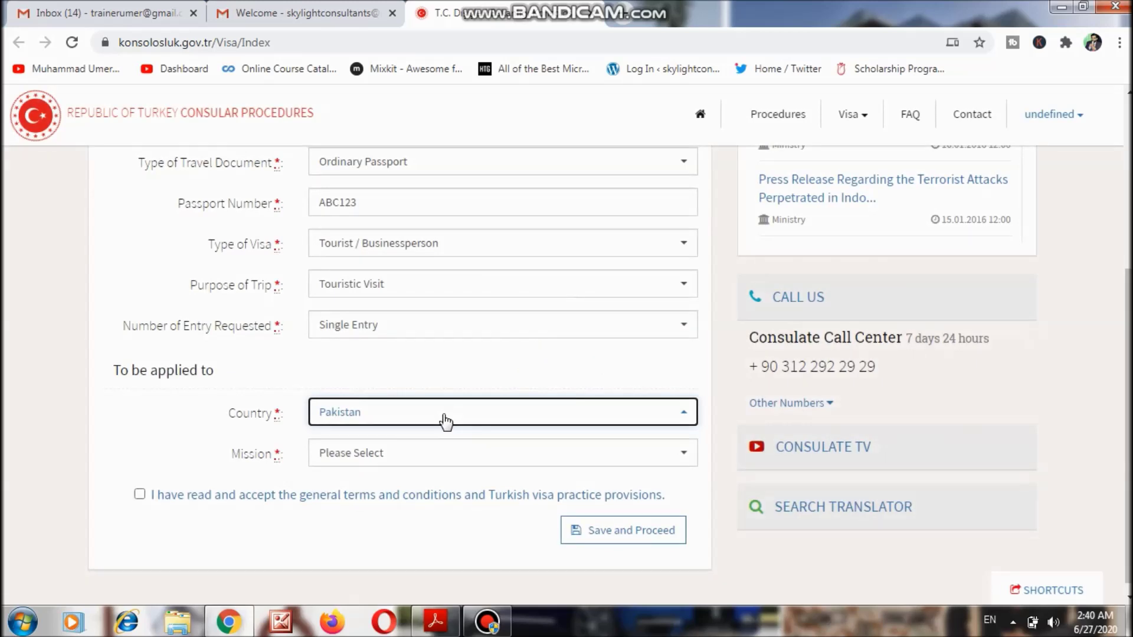
{"action": "left_click", "coordinate": [429, 462]}
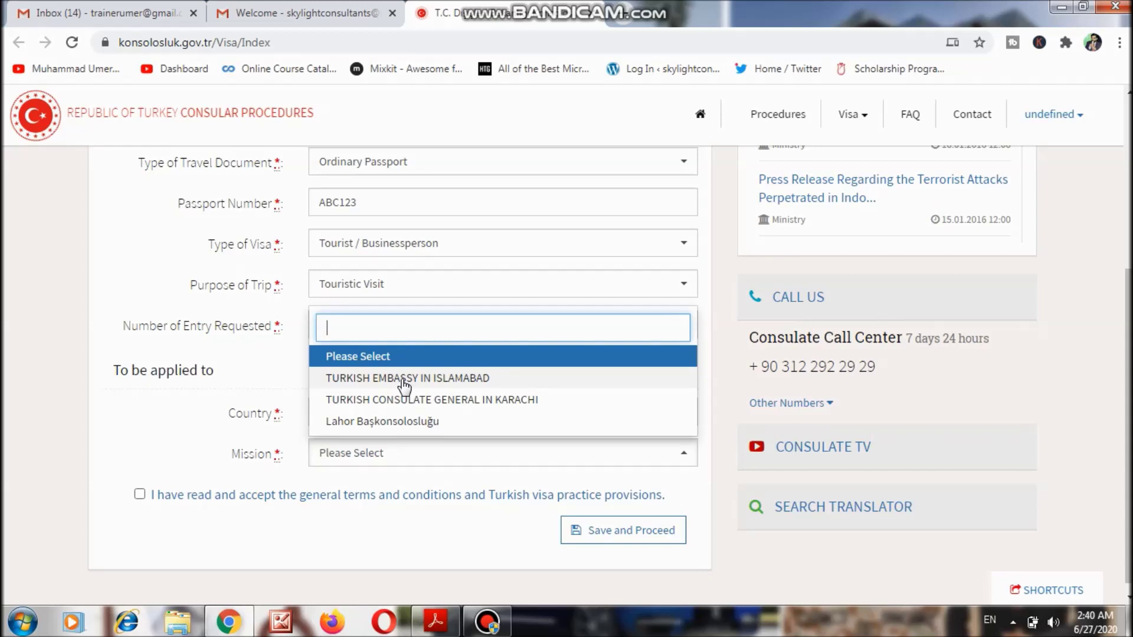
{"action": "left_click", "coordinate": [404, 379]}
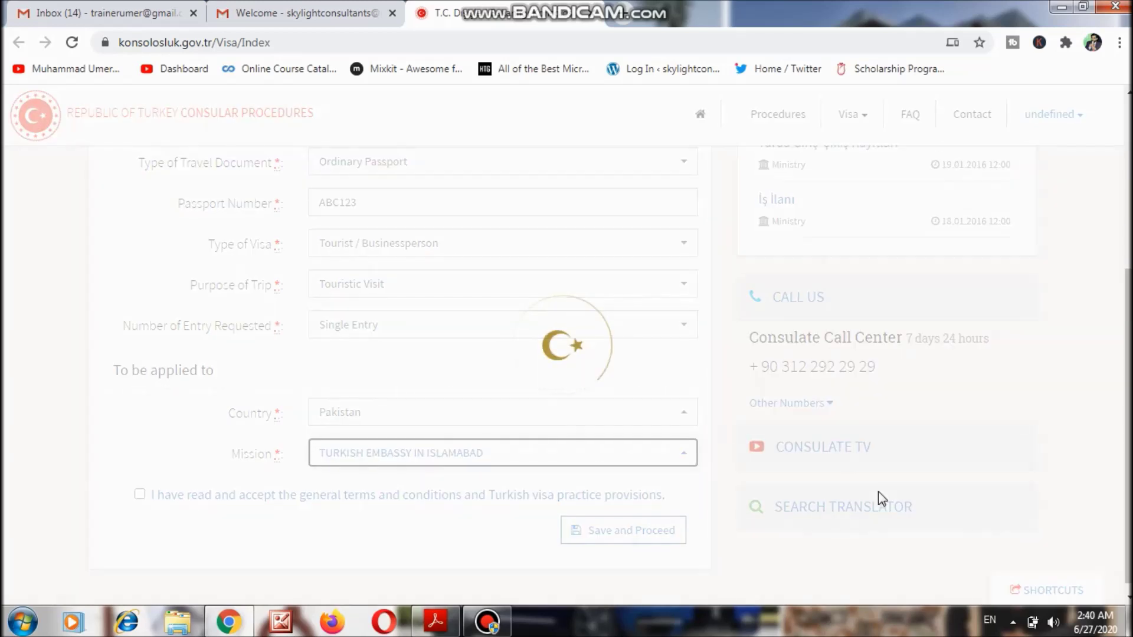
{"action": "scroll", "coordinate": [1042, 441], "scroll_direction": "down", "scroll_amount": 1}
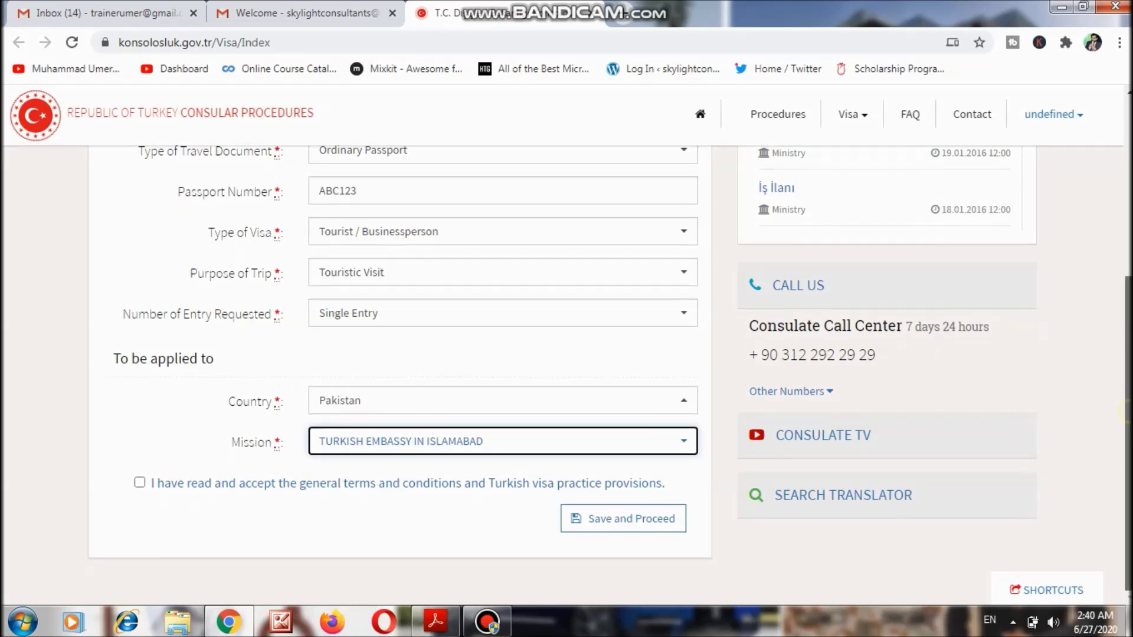
{"action": "left_click", "coordinate": [138, 484]}
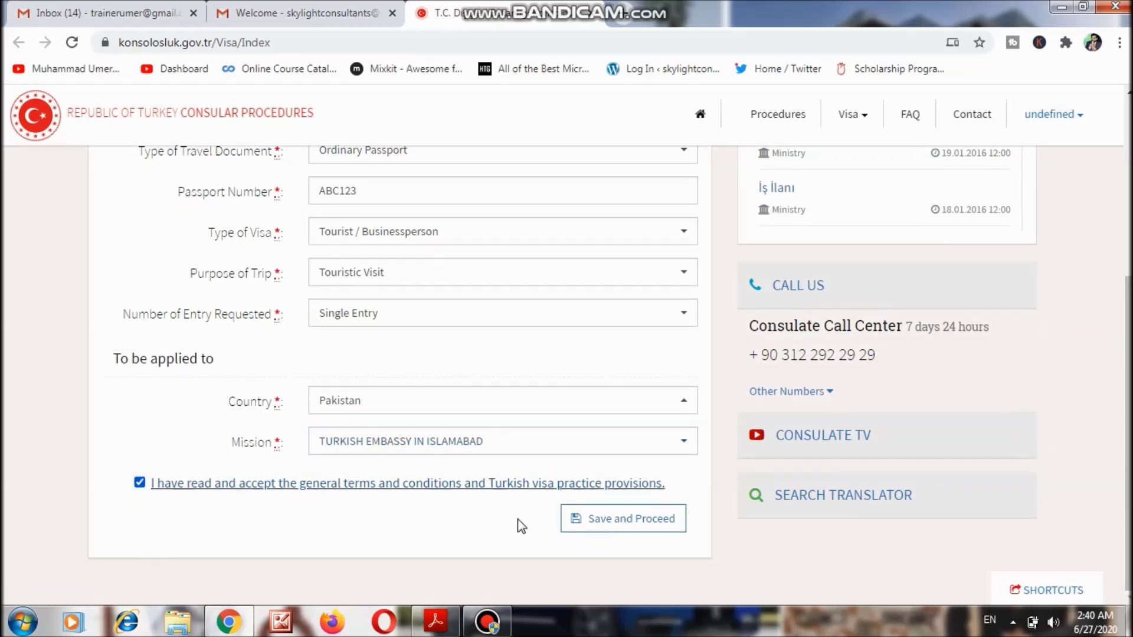
Save the visa details, look over the e-Visa page, and go on to the online form.
{"action": "left_click", "coordinate": [610, 520]}
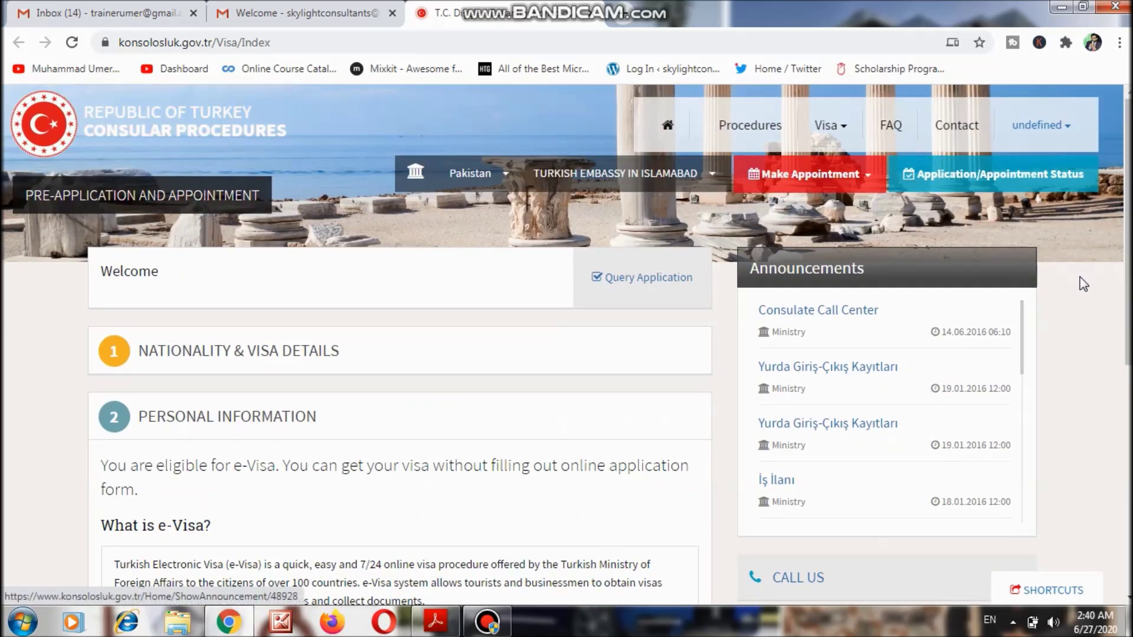
{"action": "scroll", "coordinate": [1084, 284], "scroll_direction": "down", "scroll_amount": 2}
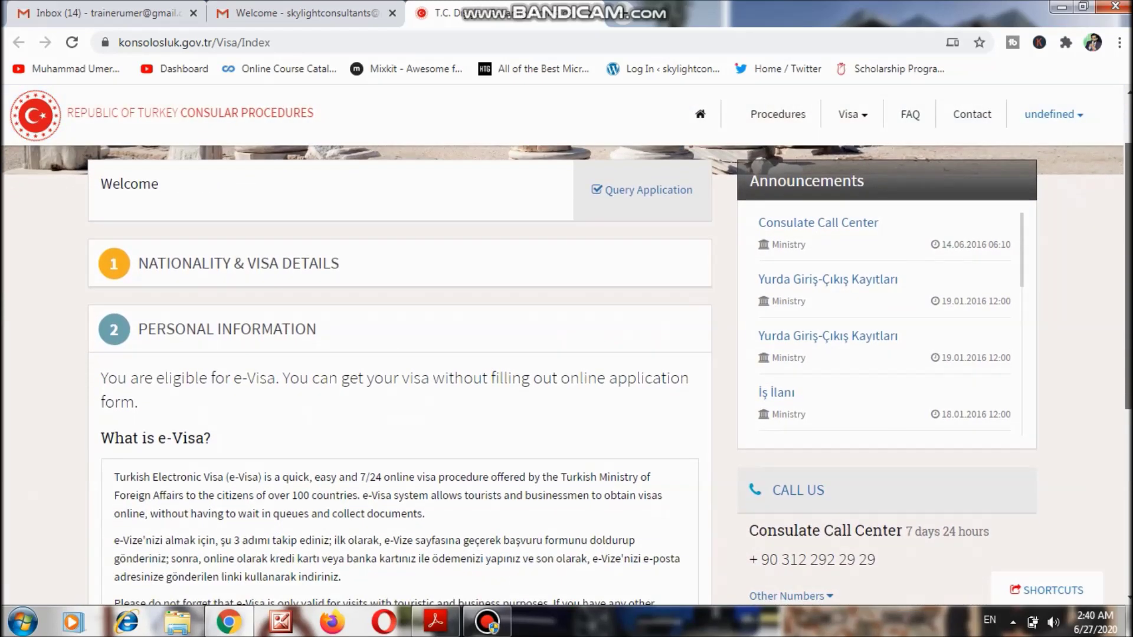
{"action": "scroll", "coordinate": [567, 346], "scroll_direction": "down", "scroll_amount": 3}
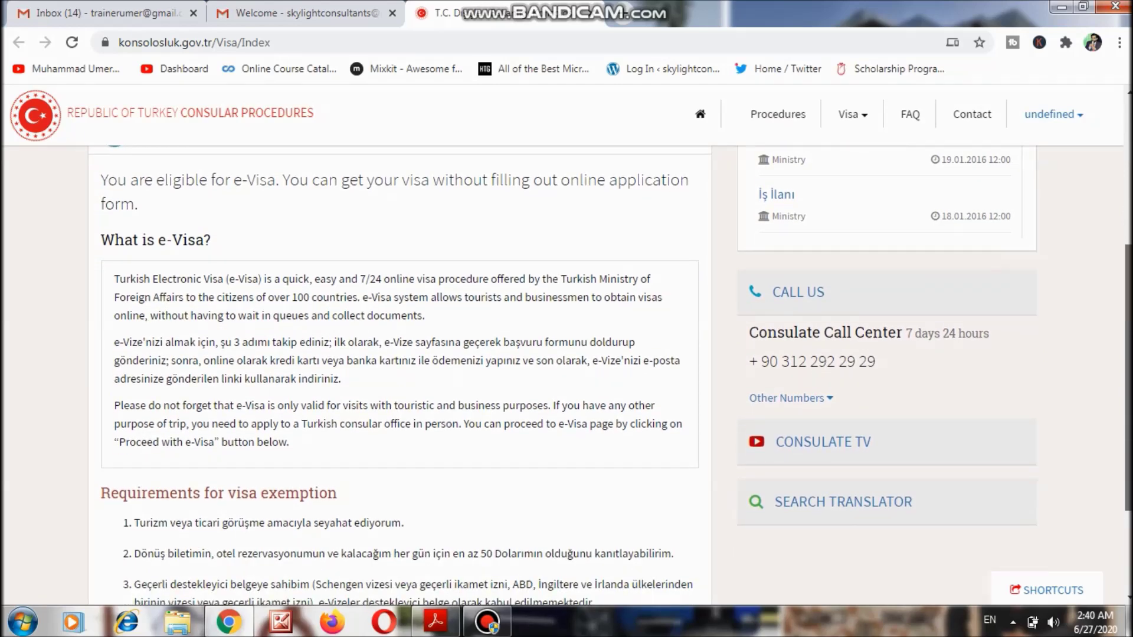
{"action": "scroll", "coordinate": [611, 379], "scroll_direction": "down", "scroll_amount": 2}
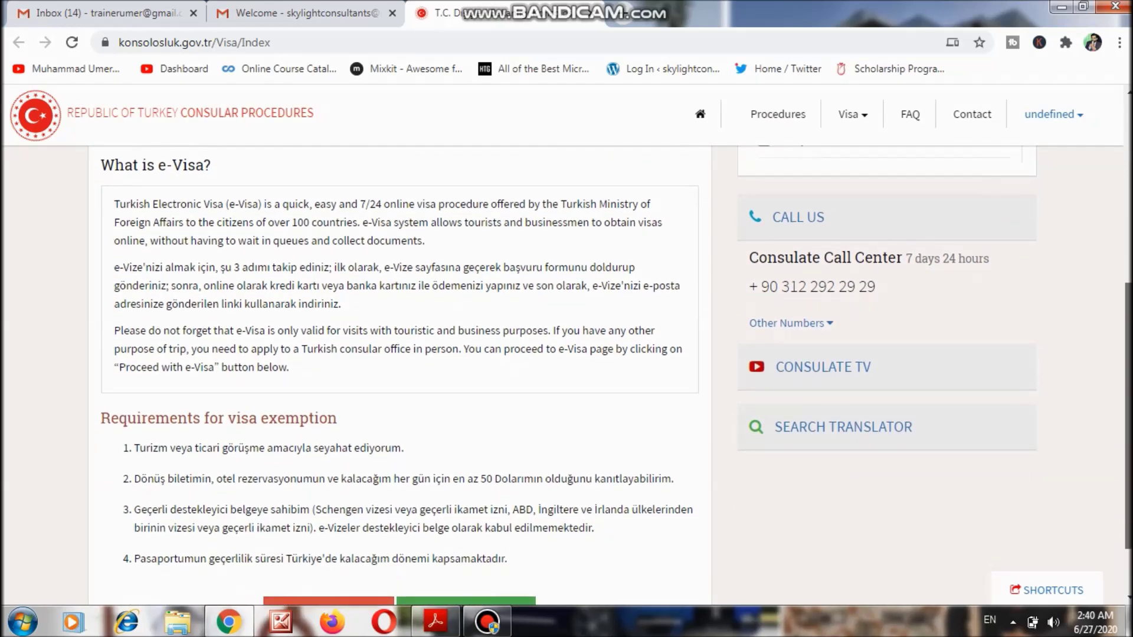
{"action": "scroll", "coordinate": [567, 377], "scroll_direction": "down", "scroll_amount": 1}
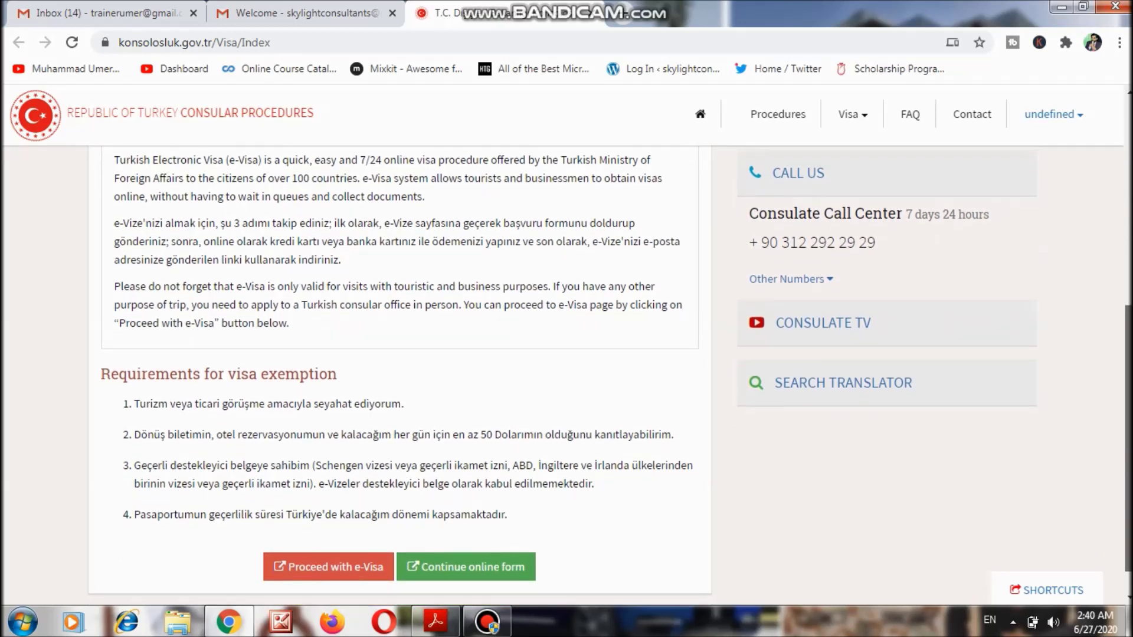
{"action": "scroll", "coordinate": [610, 376], "scroll_direction": "up", "scroll_amount": 1}
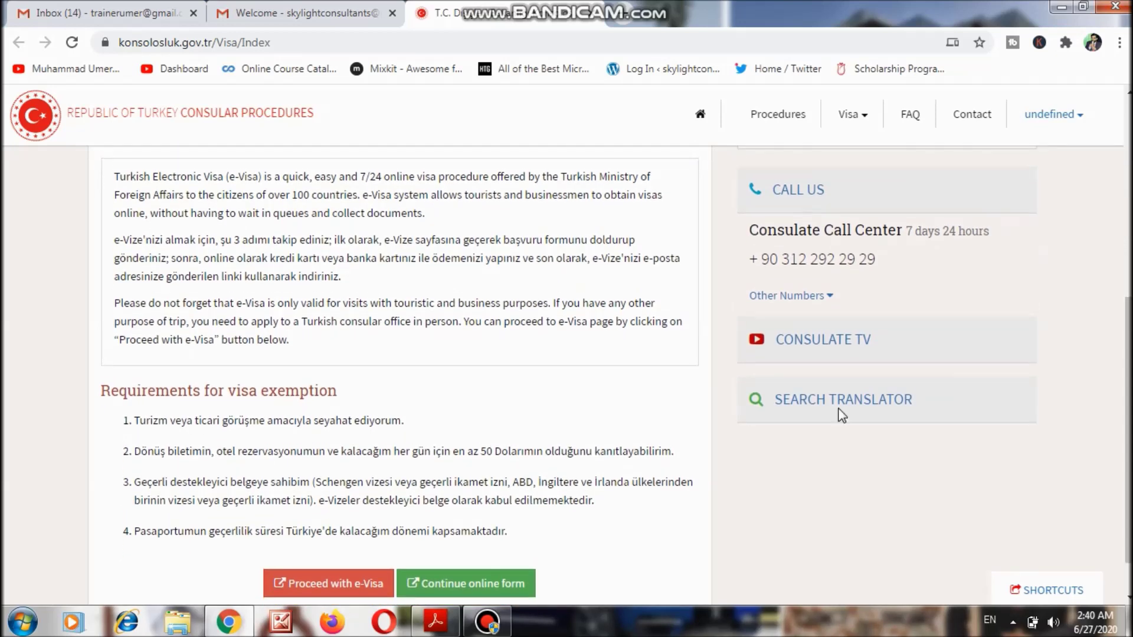
{"action": "scroll", "coordinate": [591, 378], "scroll_direction": "up", "scroll_amount": 2}
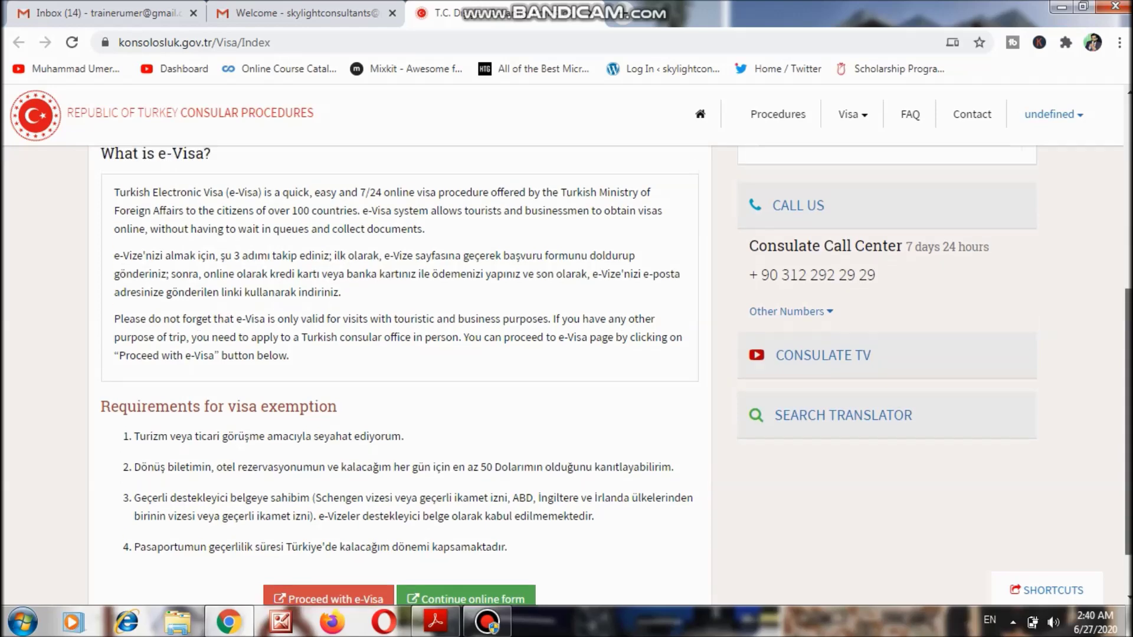
{"action": "scroll", "coordinate": [591, 378], "scroll_direction": "down", "scroll_amount": 1}
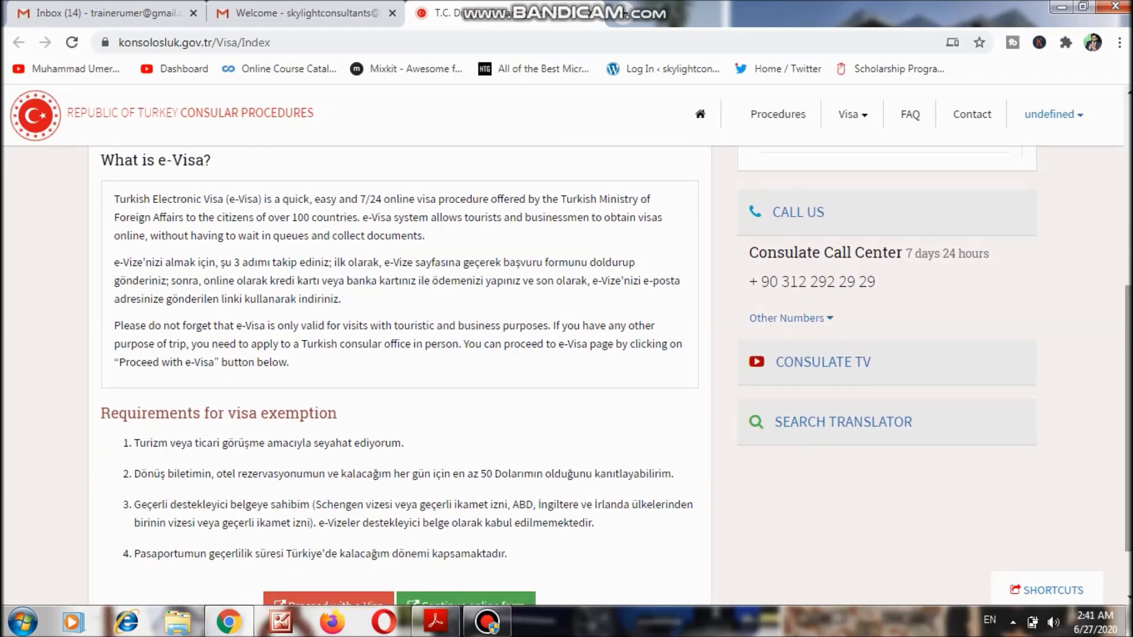
{"action": "scroll", "coordinate": [590, 378], "scroll_direction": "down", "scroll_amount": 1}
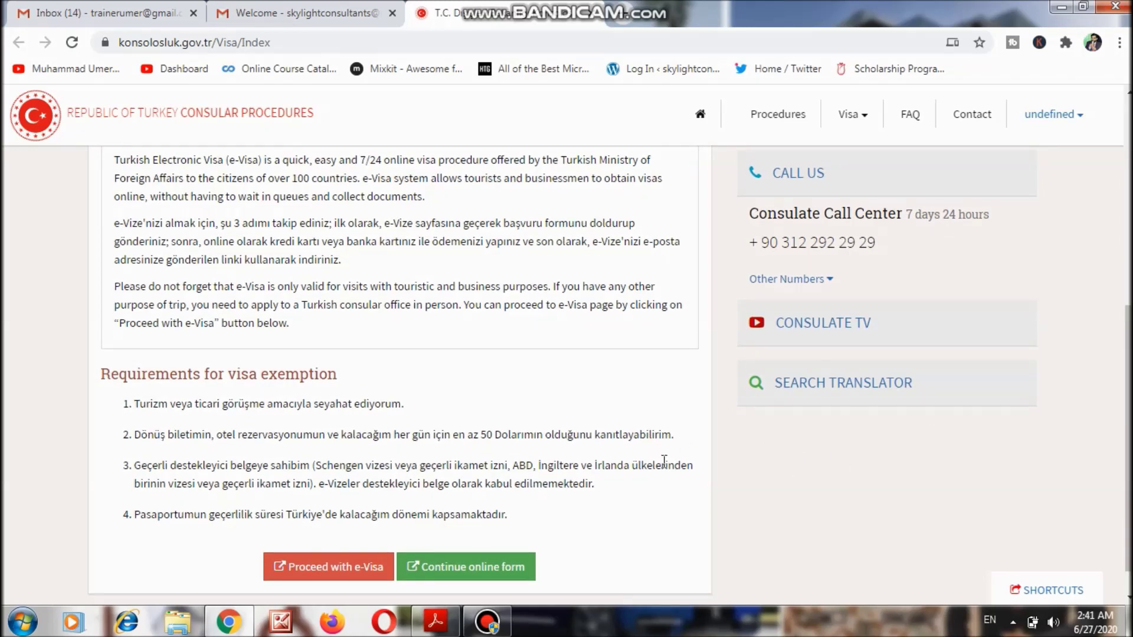
{"action": "left_click", "coordinate": [483, 573]}
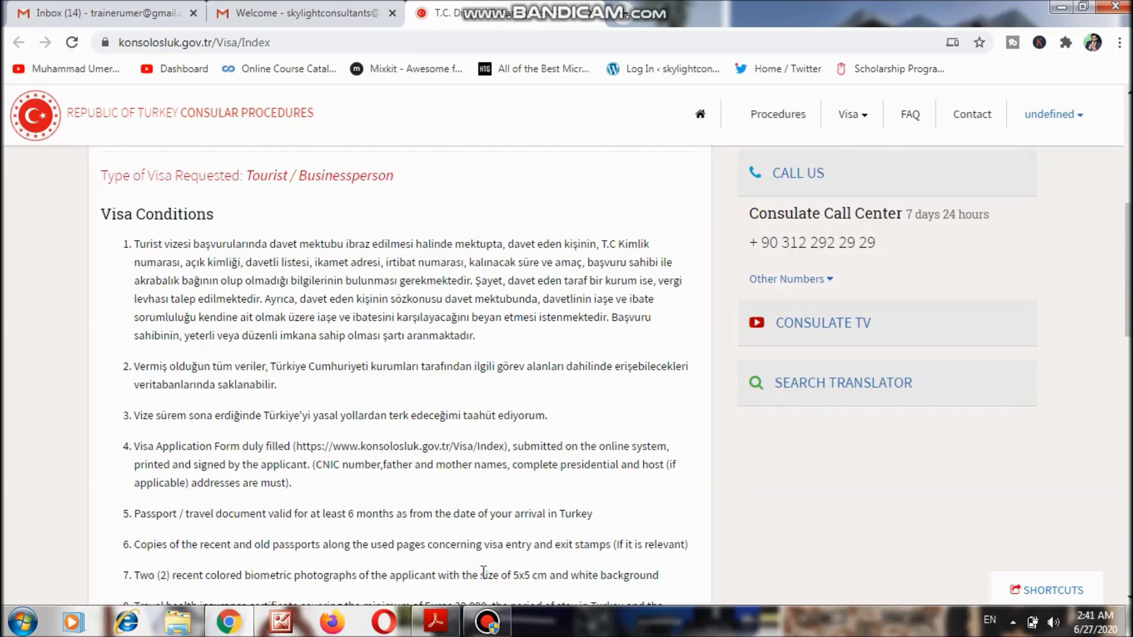
{"action": "left_click_drag", "start_coordinate": [1128, 228], "coordinate": [1128, 301]}
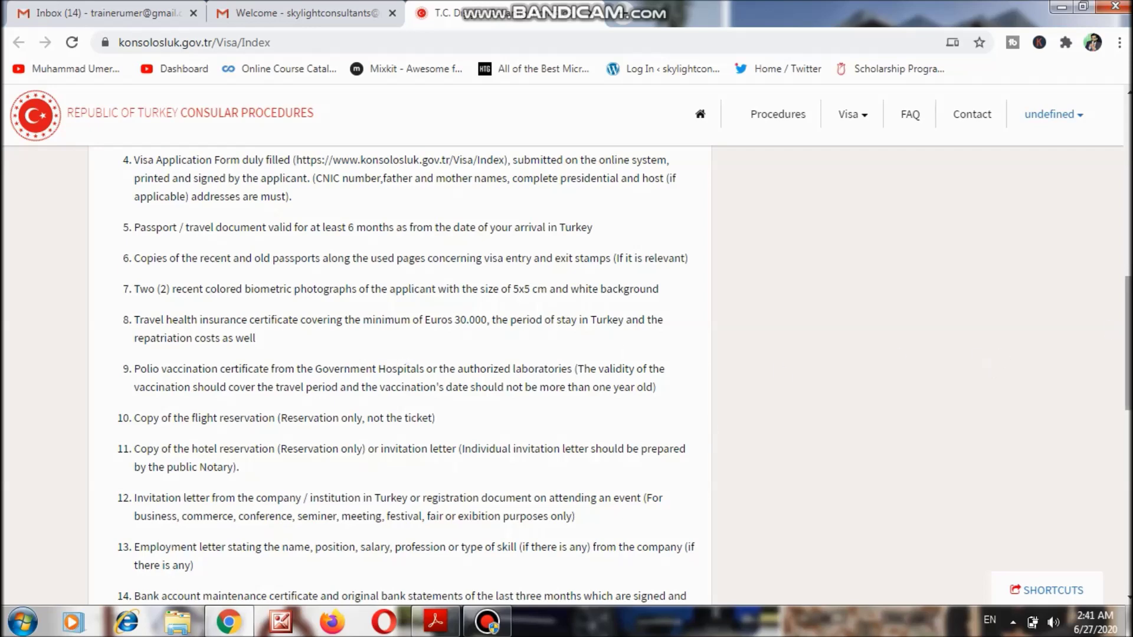
{"action": "scroll", "coordinate": [1128, 354], "scroll_direction": "down", "scroll_amount": 1}
{"action": "scroll", "coordinate": [1128, 366], "scroll_direction": "down", "scroll_amount": 2}
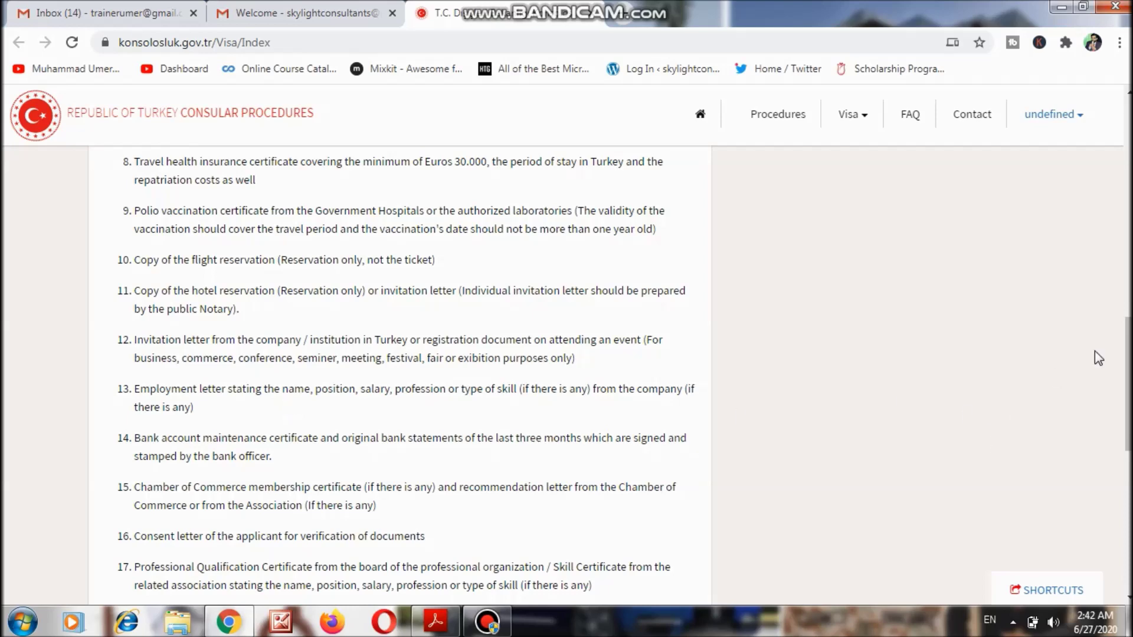
{"action": "left_click_drag", "start_coordinate": [1132, 346], "coordinate": [1132, 346]}
{"action": "scroll", "coordinate": [567, 377], "scroll_direction": "down", "scroll_amount": 2}
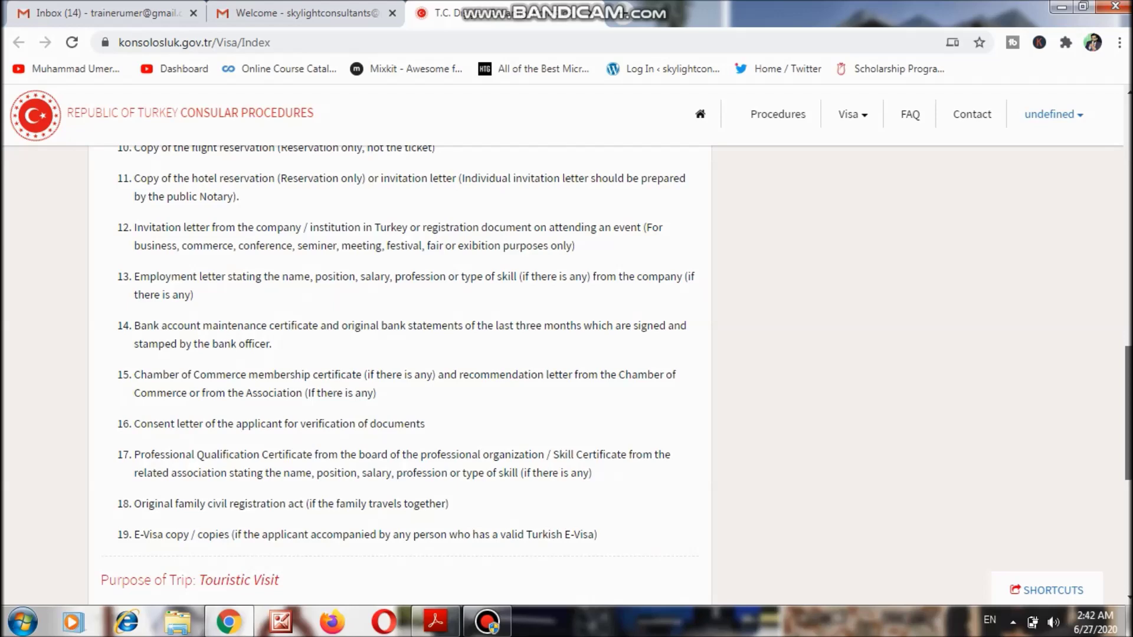
{"action": "scroll", "coordinate": [877, 366], "scroll_direction": "down", "scroll_amount": 1}
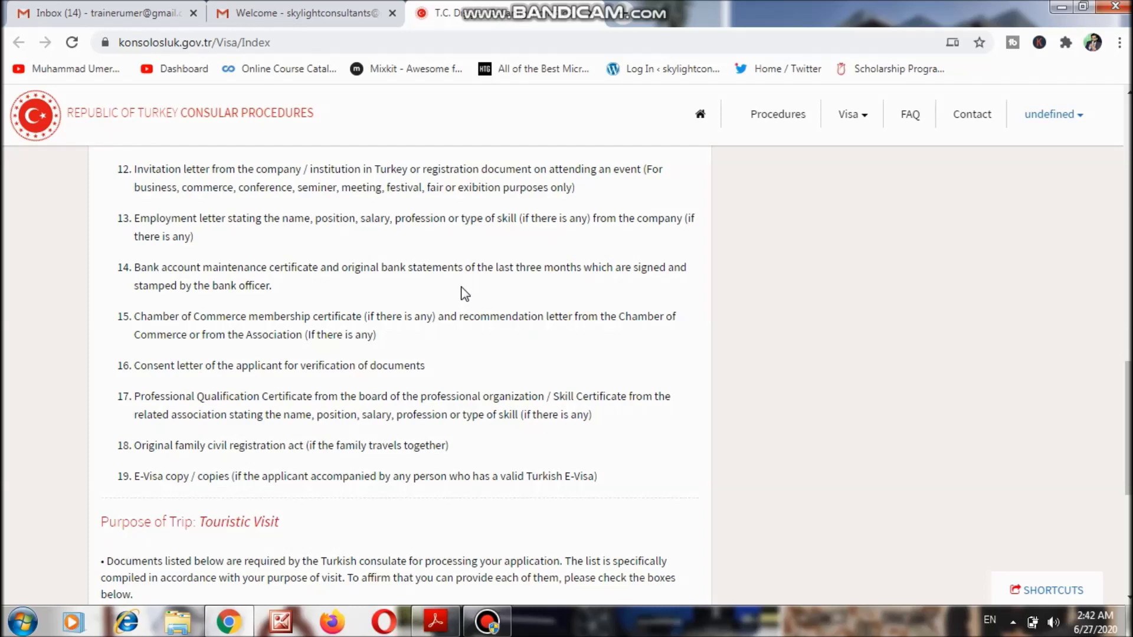
{"action": "scroll", "coordinate": [464, 293], "scroll_direction": "down", "scroll_amount": 5}
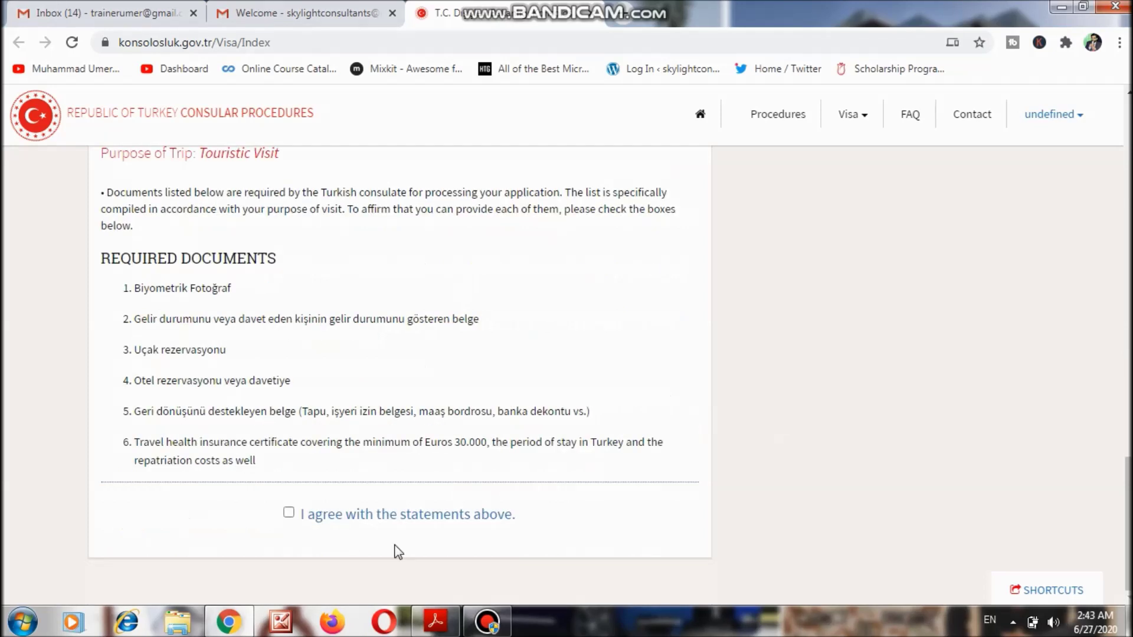
Agree to the visa statements and scroll down the revealed personal-information form.
{"action": "left_click", "coordinate": [288, 514]}
{"action": "scroll", "coordinate": [357, 531], "scroll_direction": "down", "scroll_amount": 5}
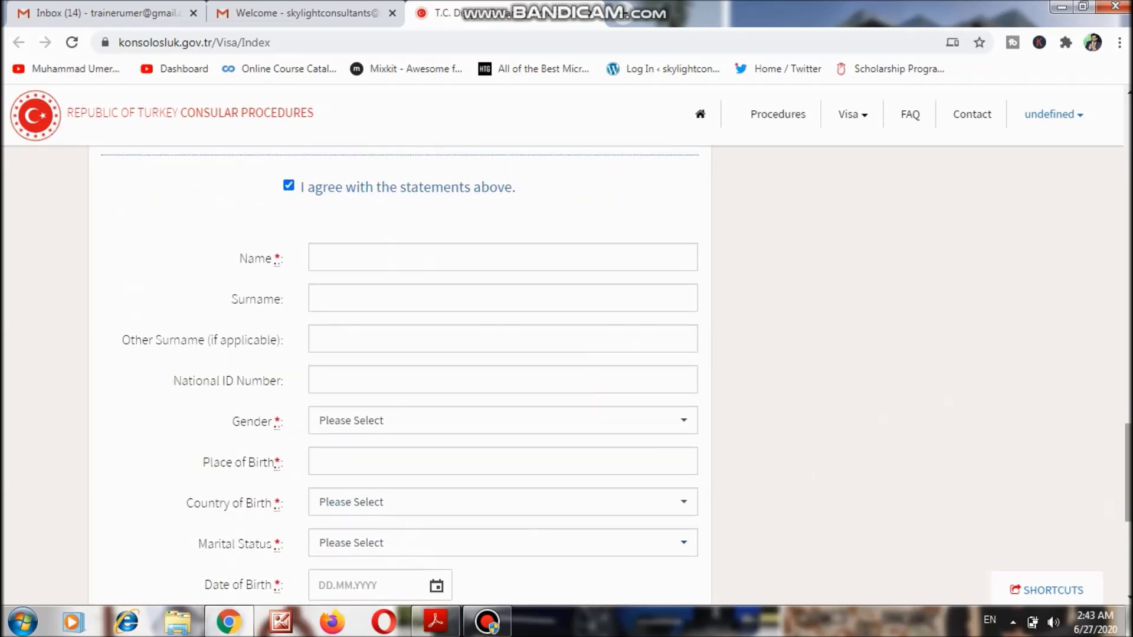
{"action": "left_click_drag", "start_coordinate": [1128, 484], "coordinate": [1128, 497]}
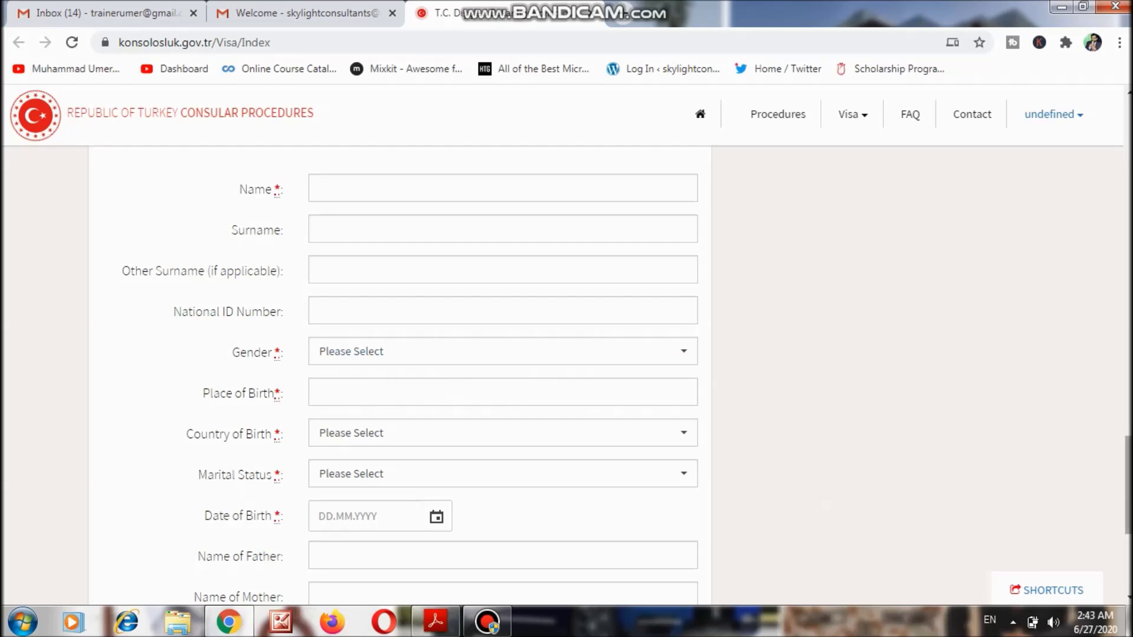
{"action": "scroll", "coordinate": [732, 345], "scroll_direction": "down", "scroll_amount": 3}
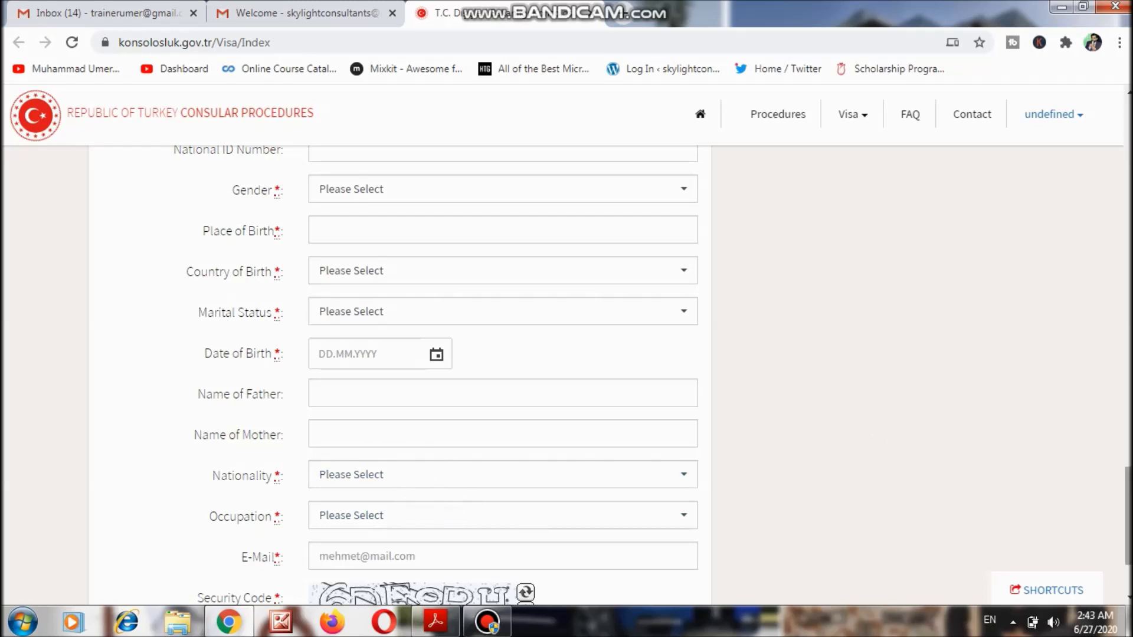
{"action": "scroll", "coordinate": [554, 431], "scroll_direction": "down", "scroll_amount": 2}
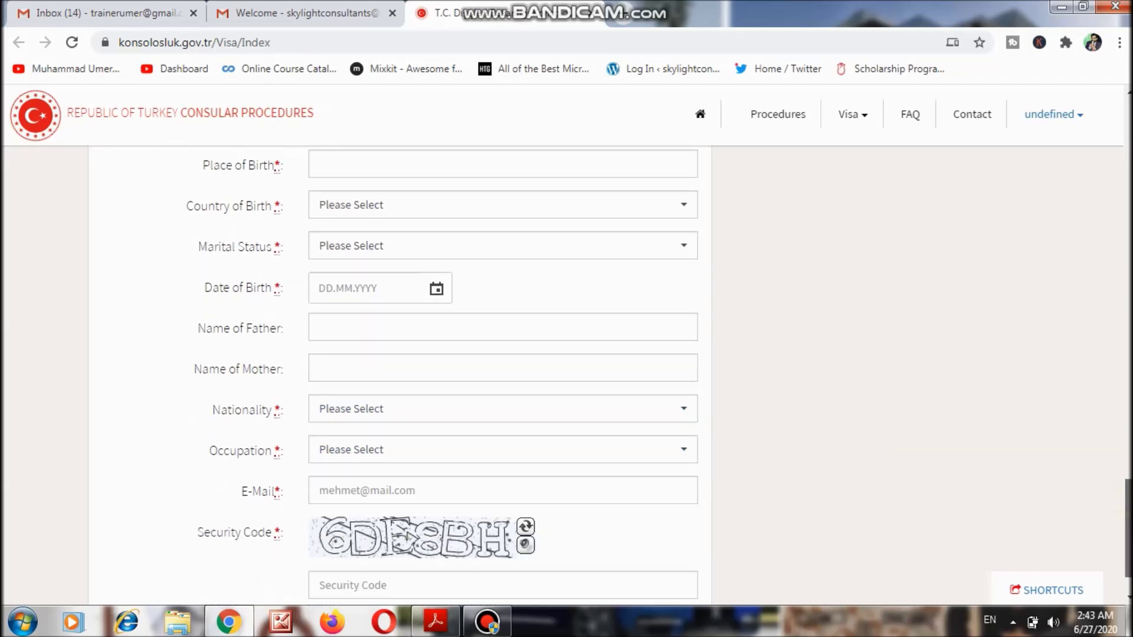
Open the Occupation list and dismiss it without choosing an occupation.
{"action": "left_click", "coordinate": [550, 424]}
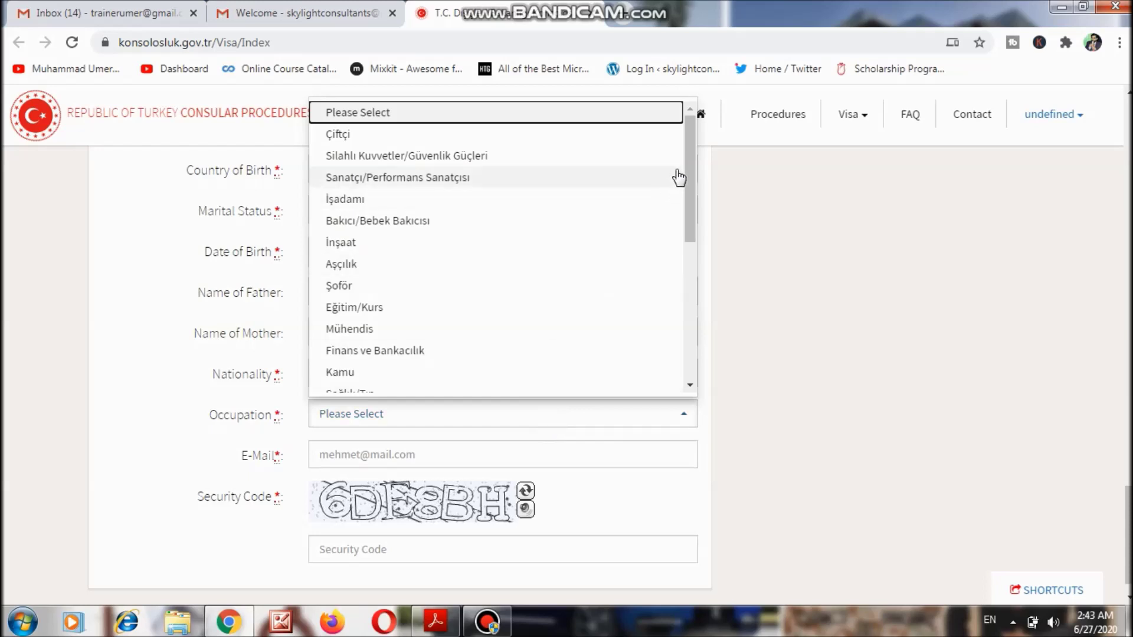
{"action": "left_click_drag", "start_coordinate": [689, 166], "coordinate": [698, 286]}
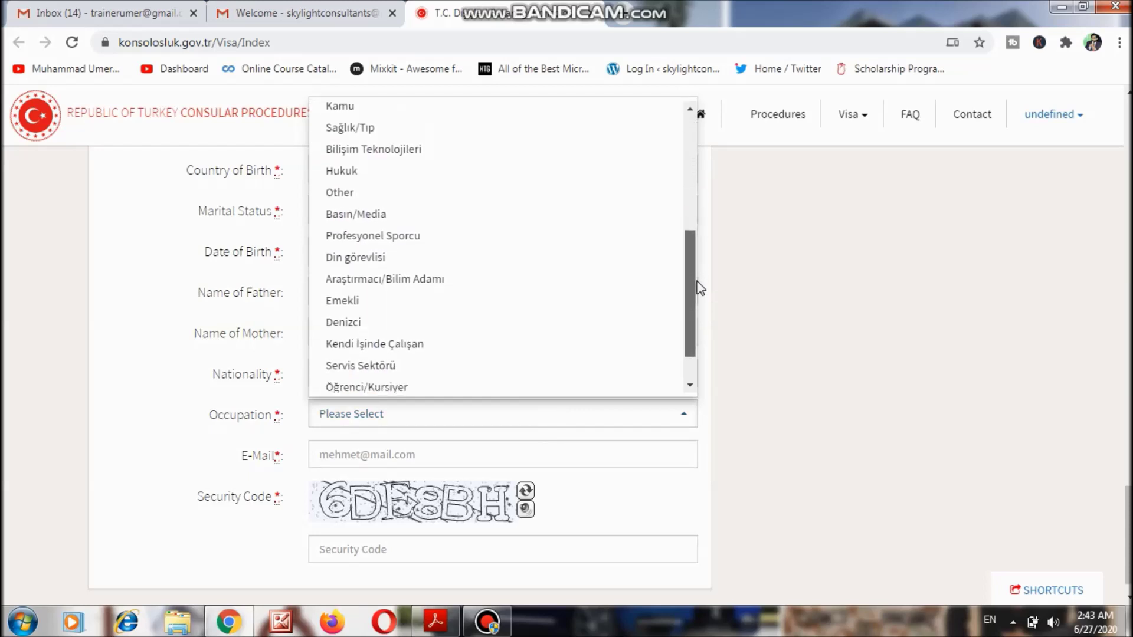
{"action": "left_click", "coordinate": [768, 313]}
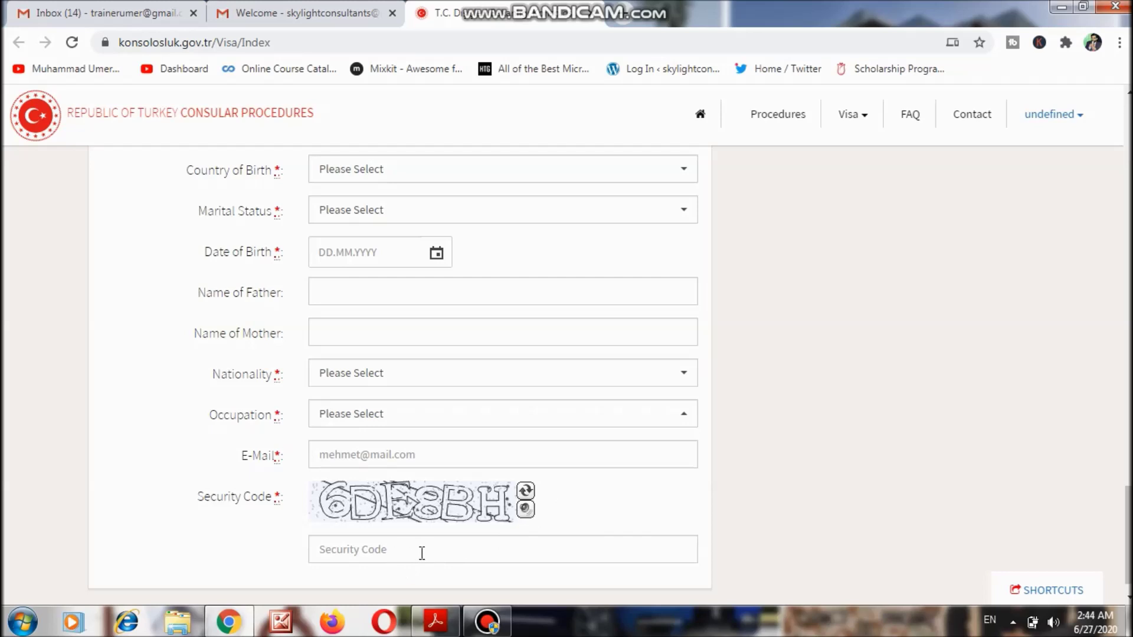
{"action": "scroll", "coordinate": [1118, 549], "scroll_direction": "down", "scroll_amount": 1}
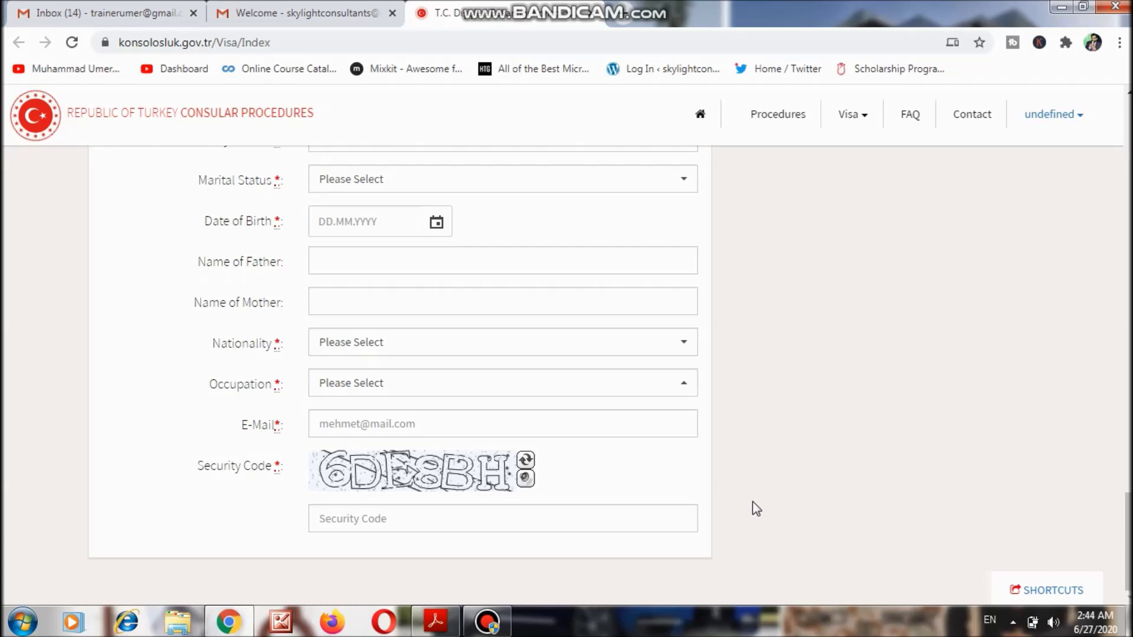
Switch to Acrobat Reader and scroll through VisaApplicationForm.pdf down to the signature.
{"action": "left_click", "coordinate": [444, 630]}
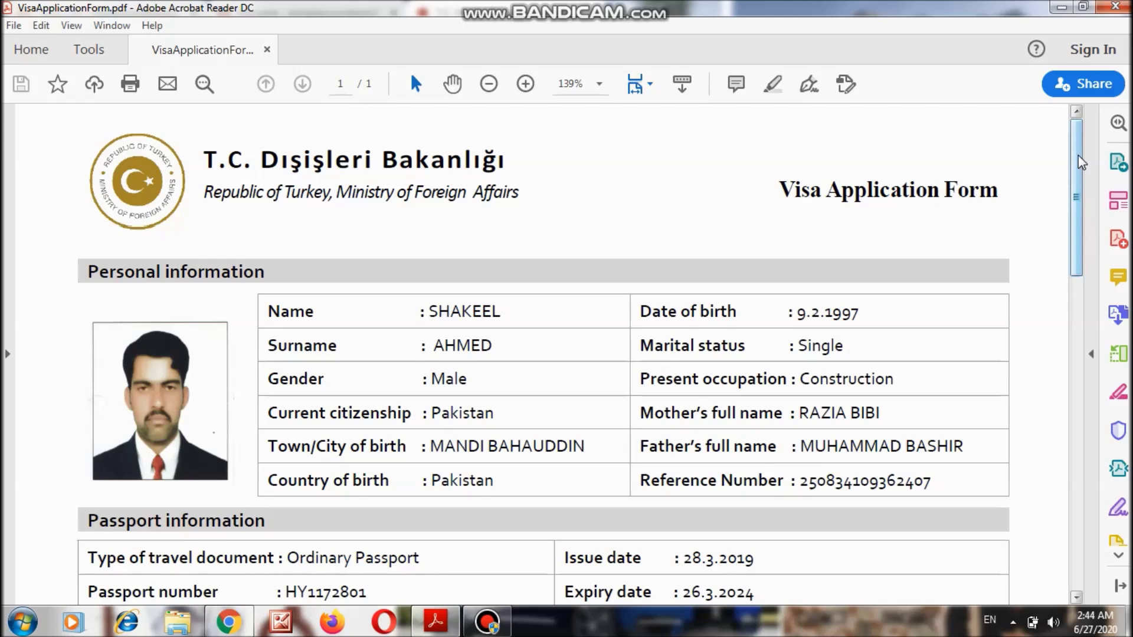
{"action": "left_click", "coordinate": [1079, 157]}
{"action": "left_click_drag", "start_coordinate": [1081, 162], "coordinate": [1082, 201]}
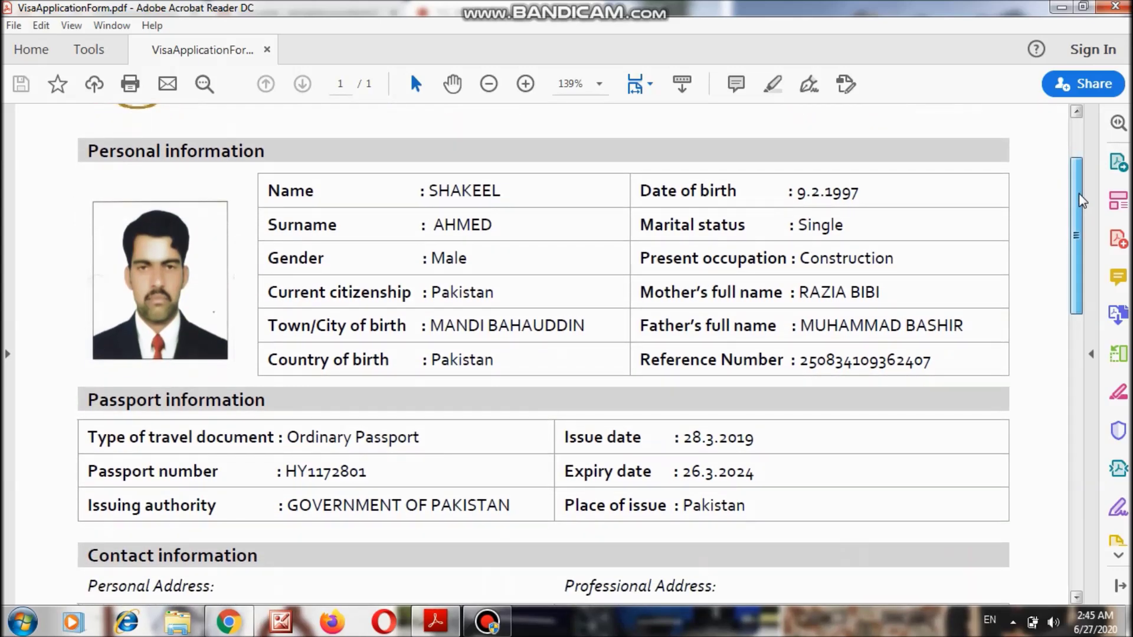
{"action": "left_click_drag", "start_coordinate": [1081, 200], "coordinate": [1083, 200]}
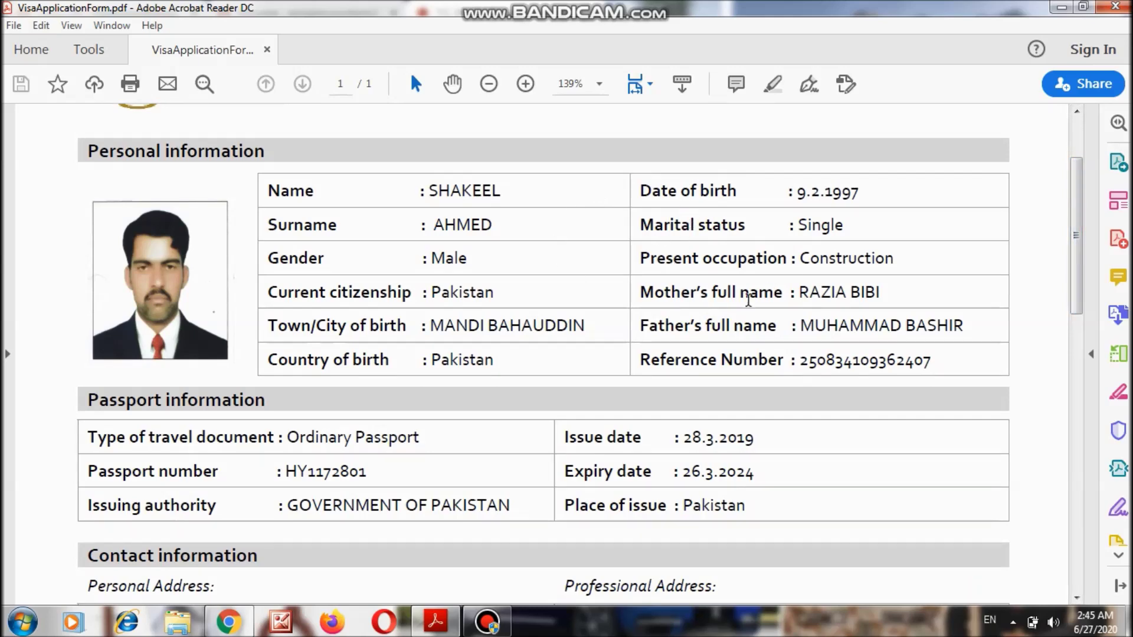
{"action": "left_click_drag", "start_coordinate": [1081, 262], "coordinate": [1091, 345]}
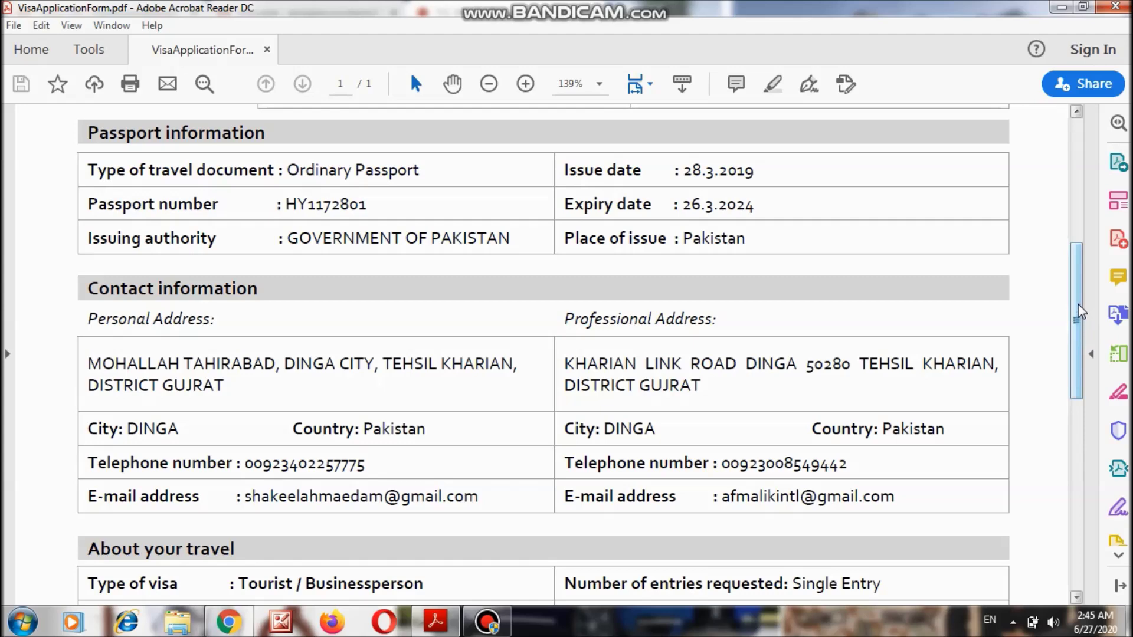
{"action": "left_click_drag", "start_coordinate": [1080, 312], "coordinate": [1086, 358]}
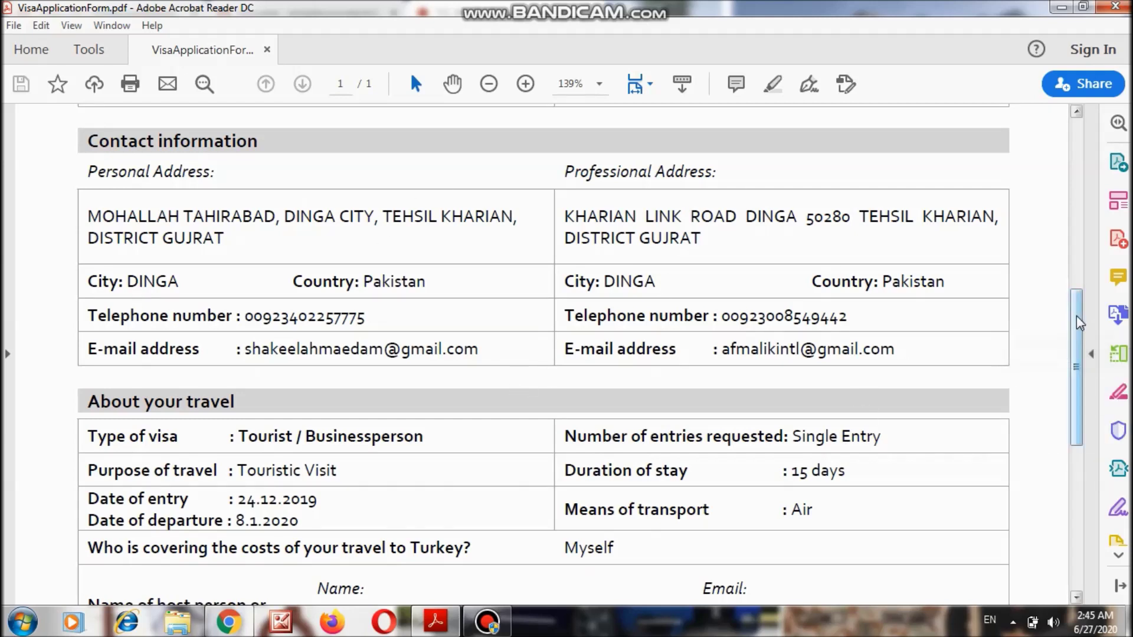
{"action": "left_click_drag", "start_coordinate": [1079, 323], "coordinate": [1096, 407]}
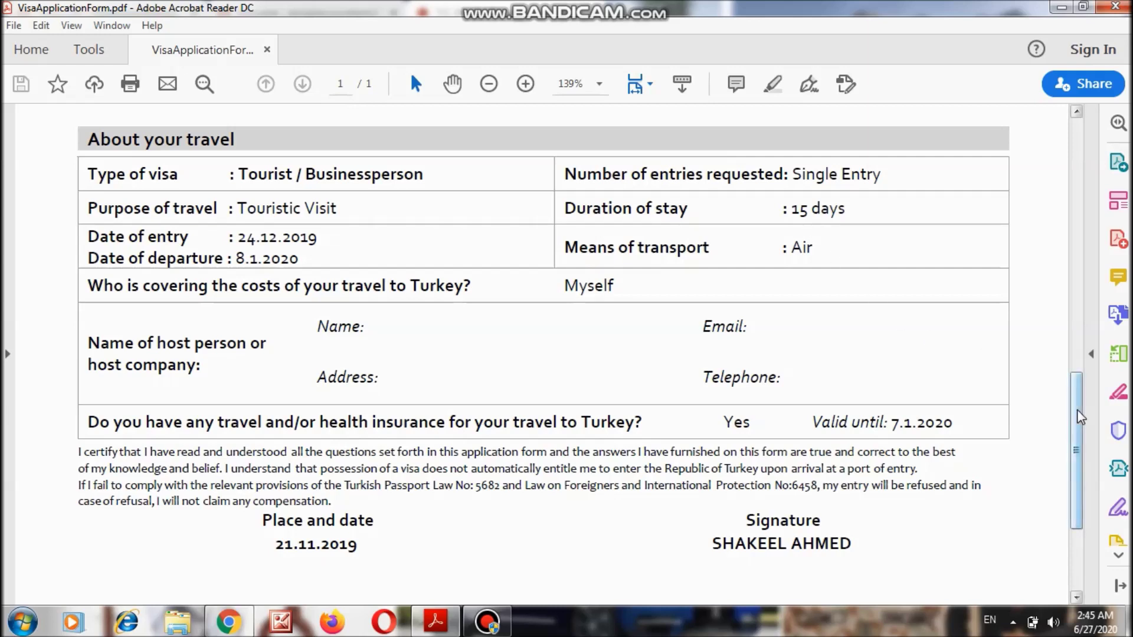
{"action": "left_click_drag", "start_coordinate": [1083, 419], "coordinate": [1085, 448]}
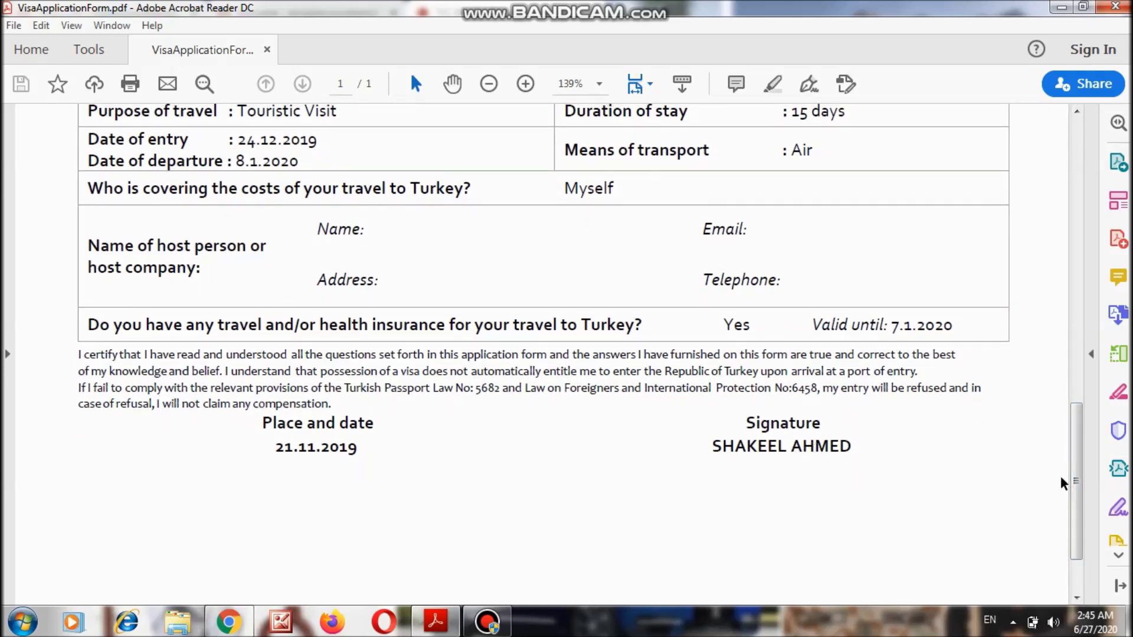
{"action": "mouse_move", "coordinate": [1084, 468]}
{"action": "left_mouse_down"}
{"action": "mouse_move", "coordinate": [1084, 482]}
{"action": "mouse_move", "coordinate": [1074, 174]}
{"action": "left_mouse_up"}
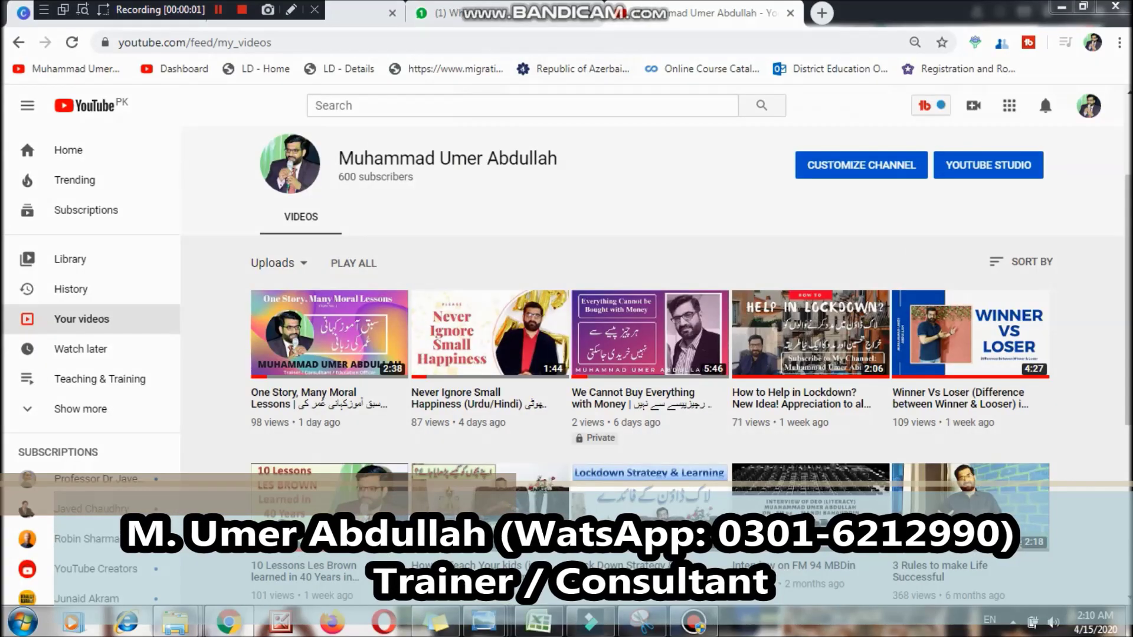
Scroll the uploads list down to older videos like 'Quit these 7 Habits Today'.
{"action": "scroll", "coordinate": [649, 296], "scroll_direction": "down", "scroll_amount": 1}
{"action": "left_click_drag", "start_coordinate": [1128, 308], "coordinate": [1129, 440]}
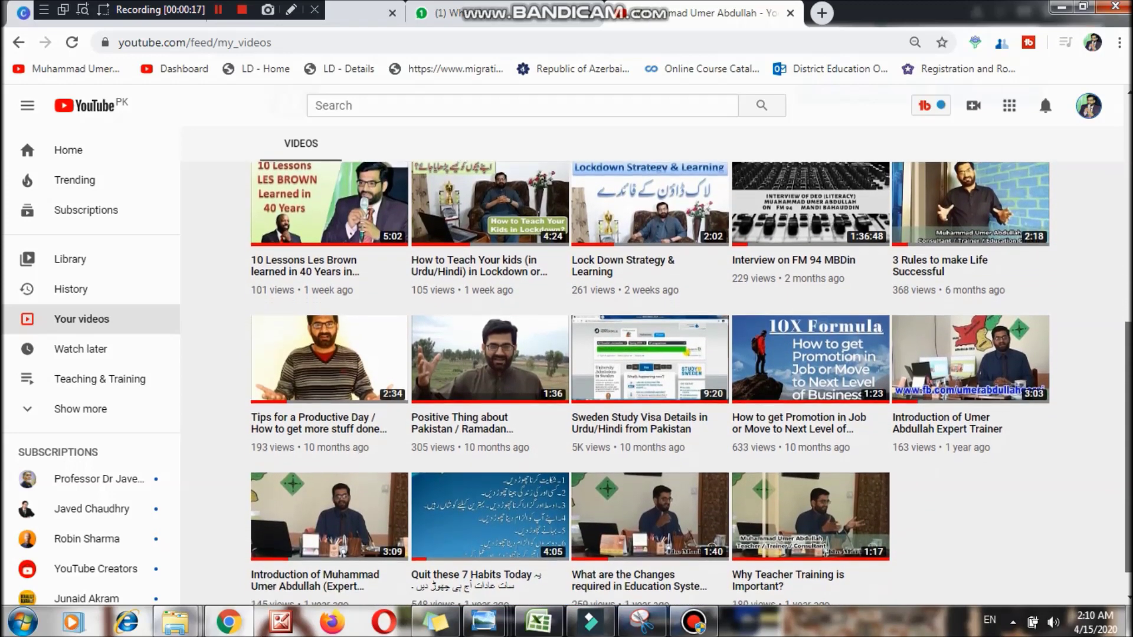